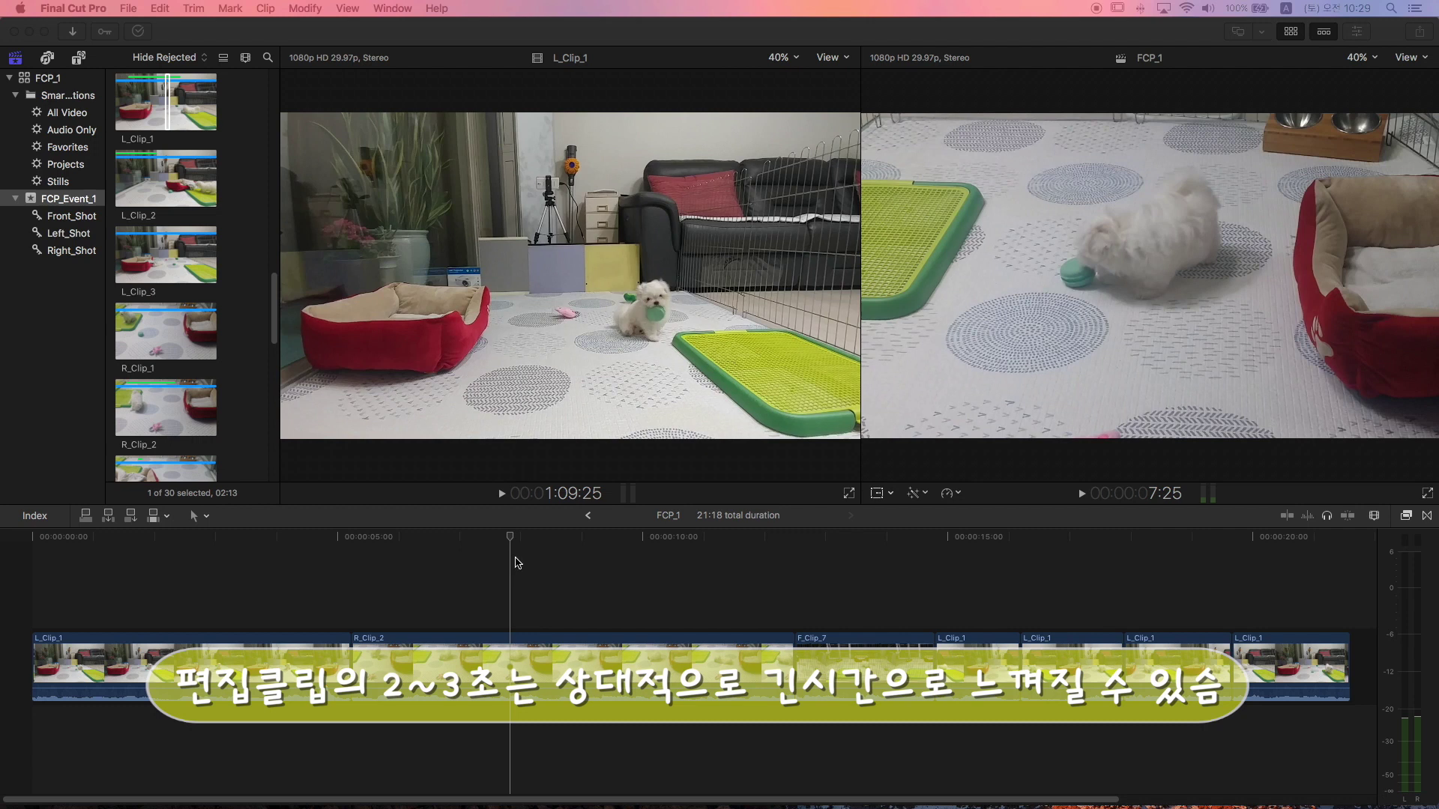
# Scrub the timeline playhead through the first clips and park it within the first clip at about 3:18.
pyautogui.click(511, 539)
pyautogui.moveTo(511, 541); pyautogui.dragTo(687, 572)
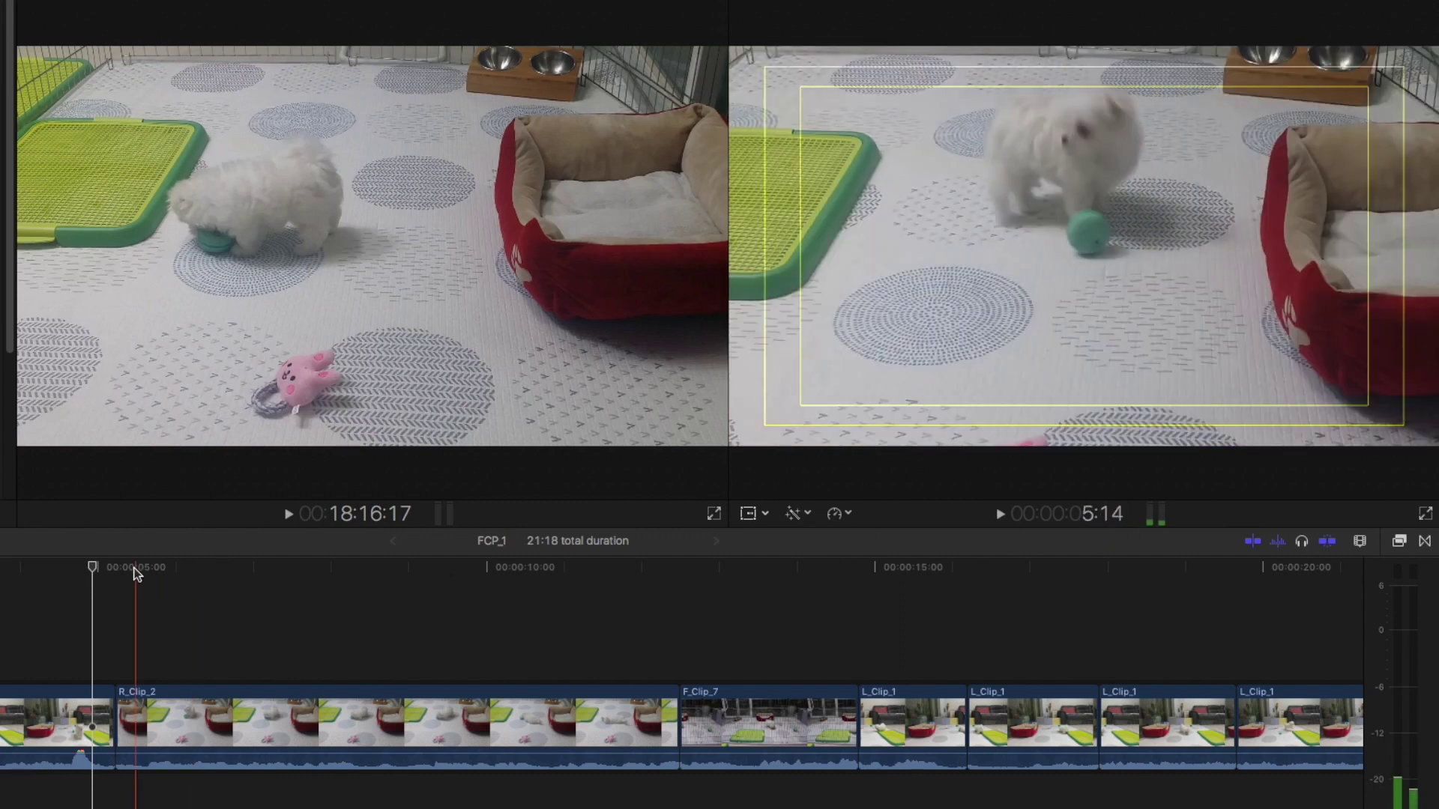
pyautogui.moveTo(95, 569); pyautogui.dragTo(175, 577)
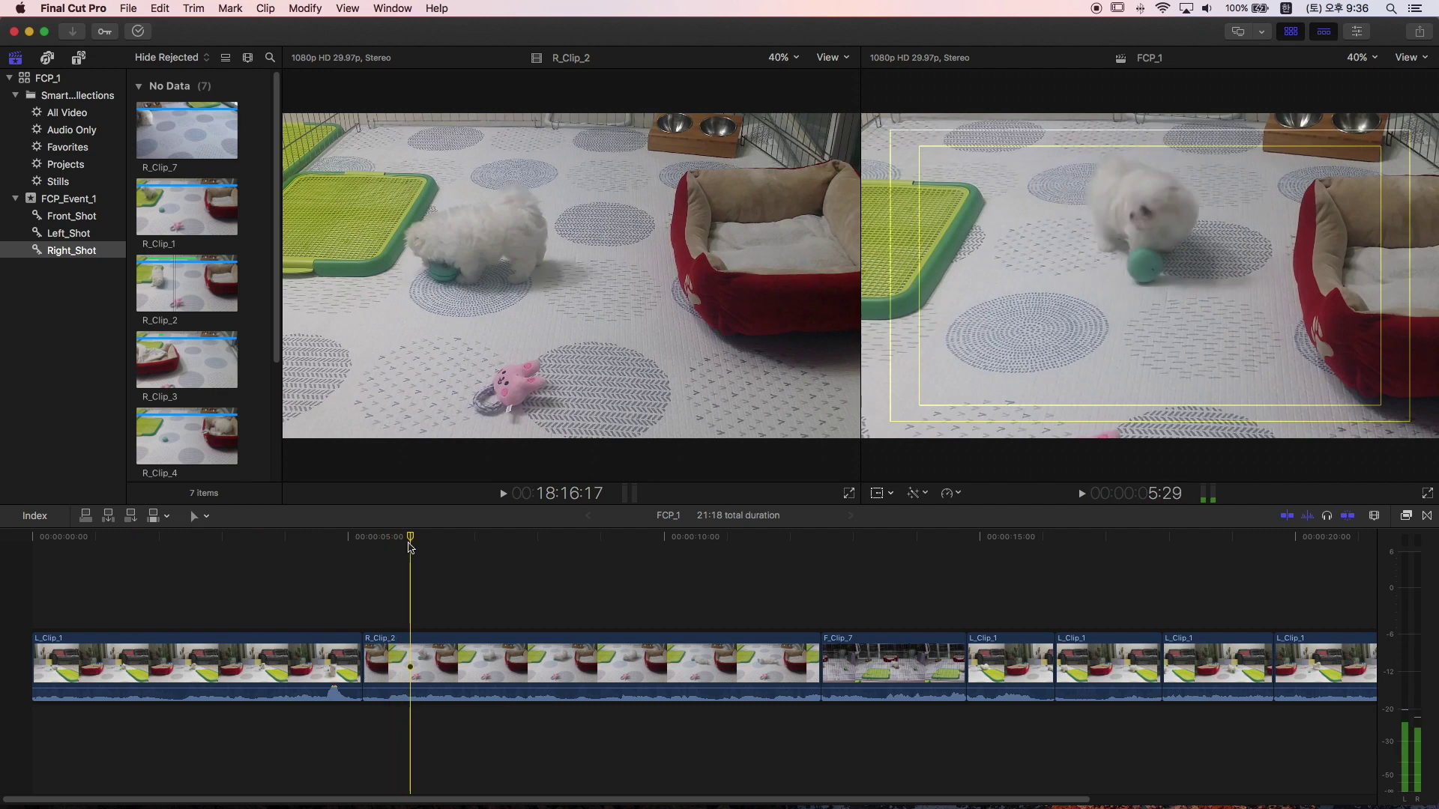
pyautogui.click(259, 538)
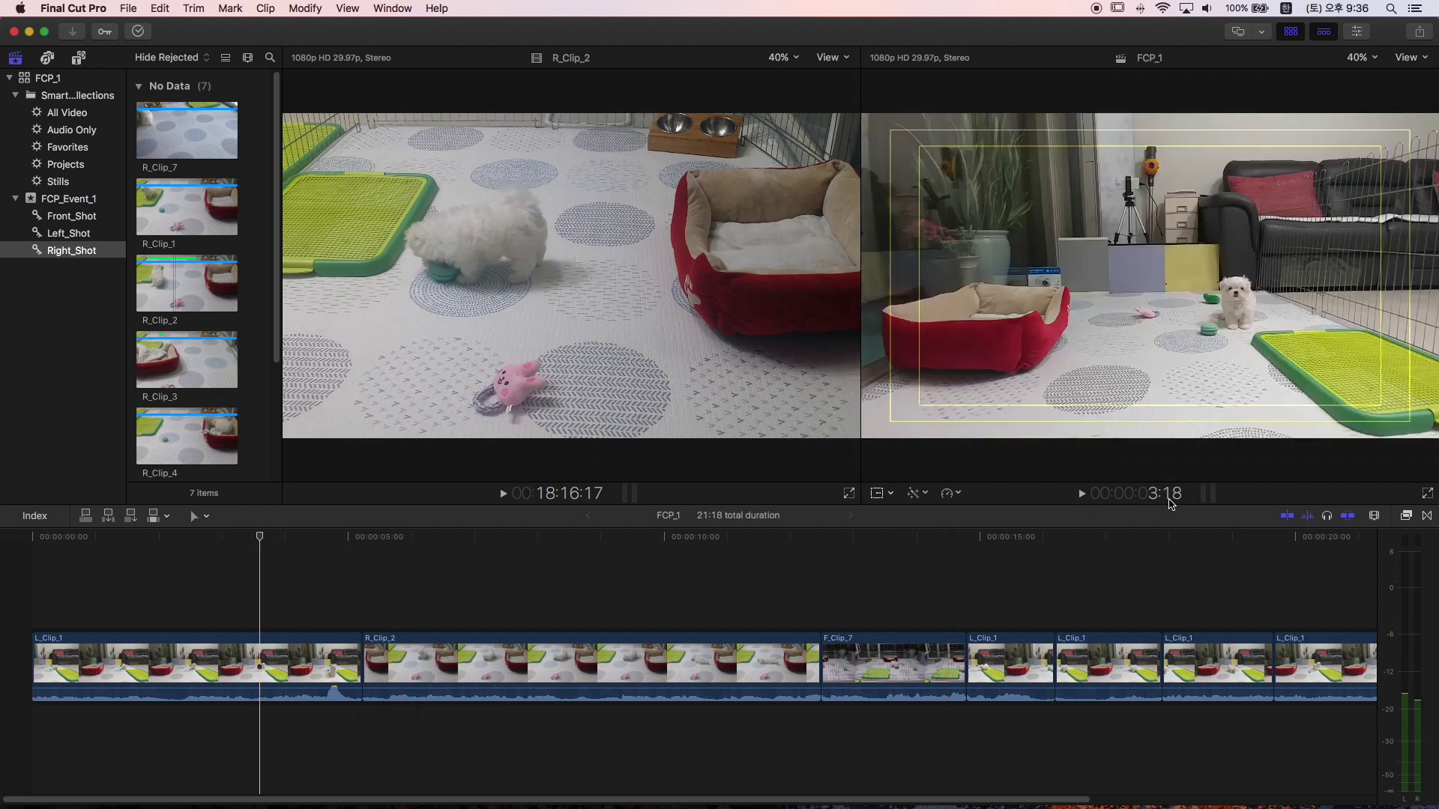
# Jump the timeline playhead to exactly 6:00 by entering the timecode.
pyautogui.click(1169, 496)
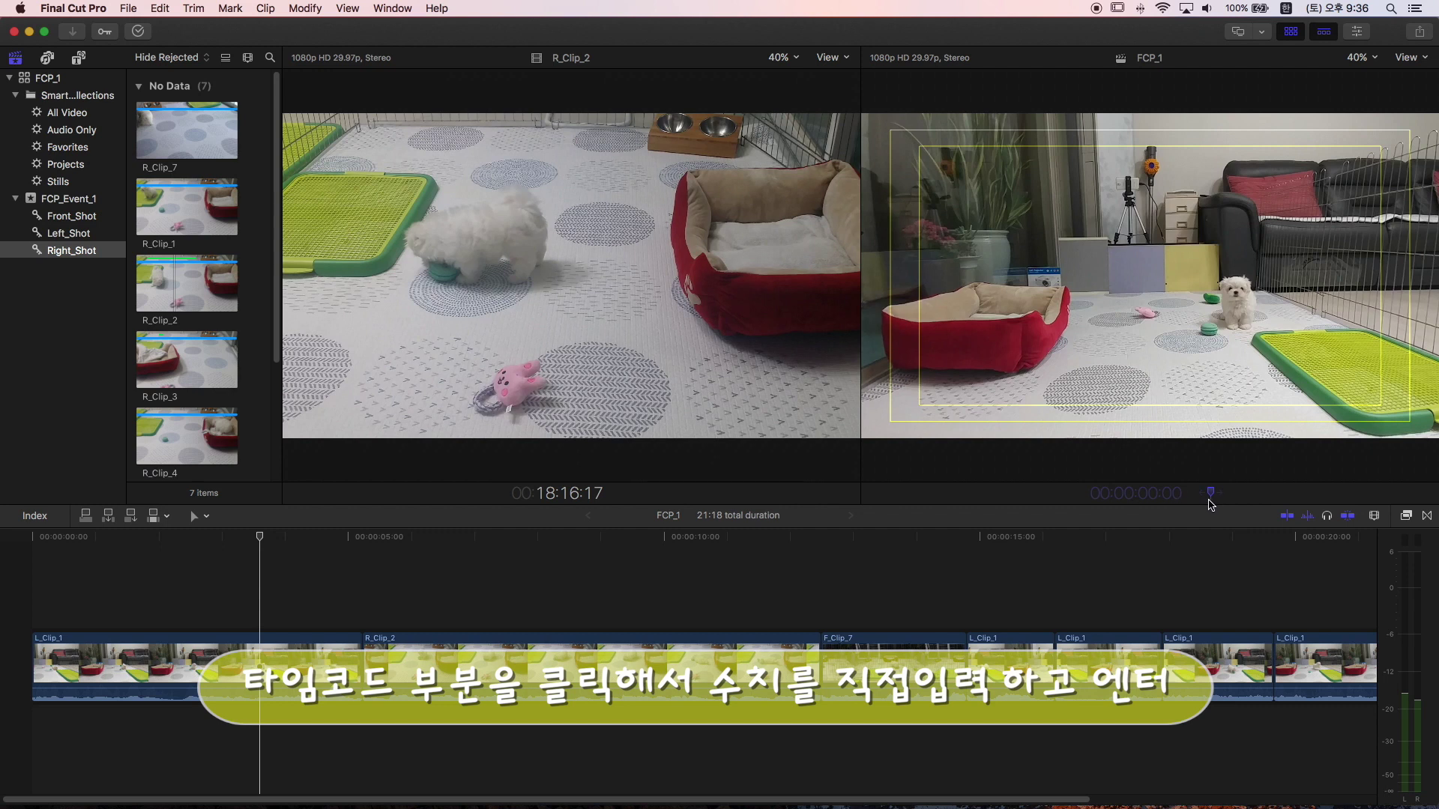
pyautogui.write('6')
pyautogui.press('BackSpace')
pyautogui.write('200')
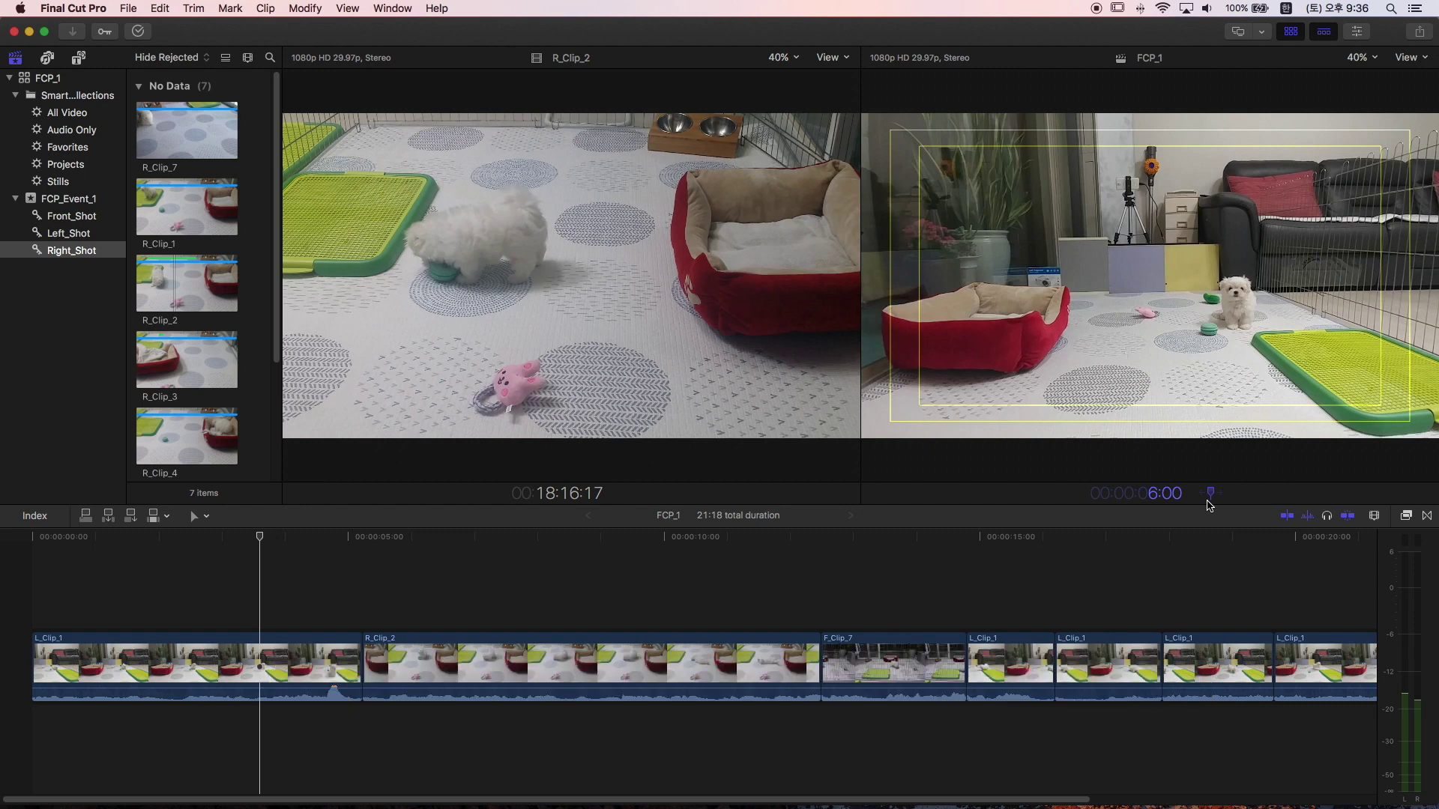
pyautogui.press('Return')
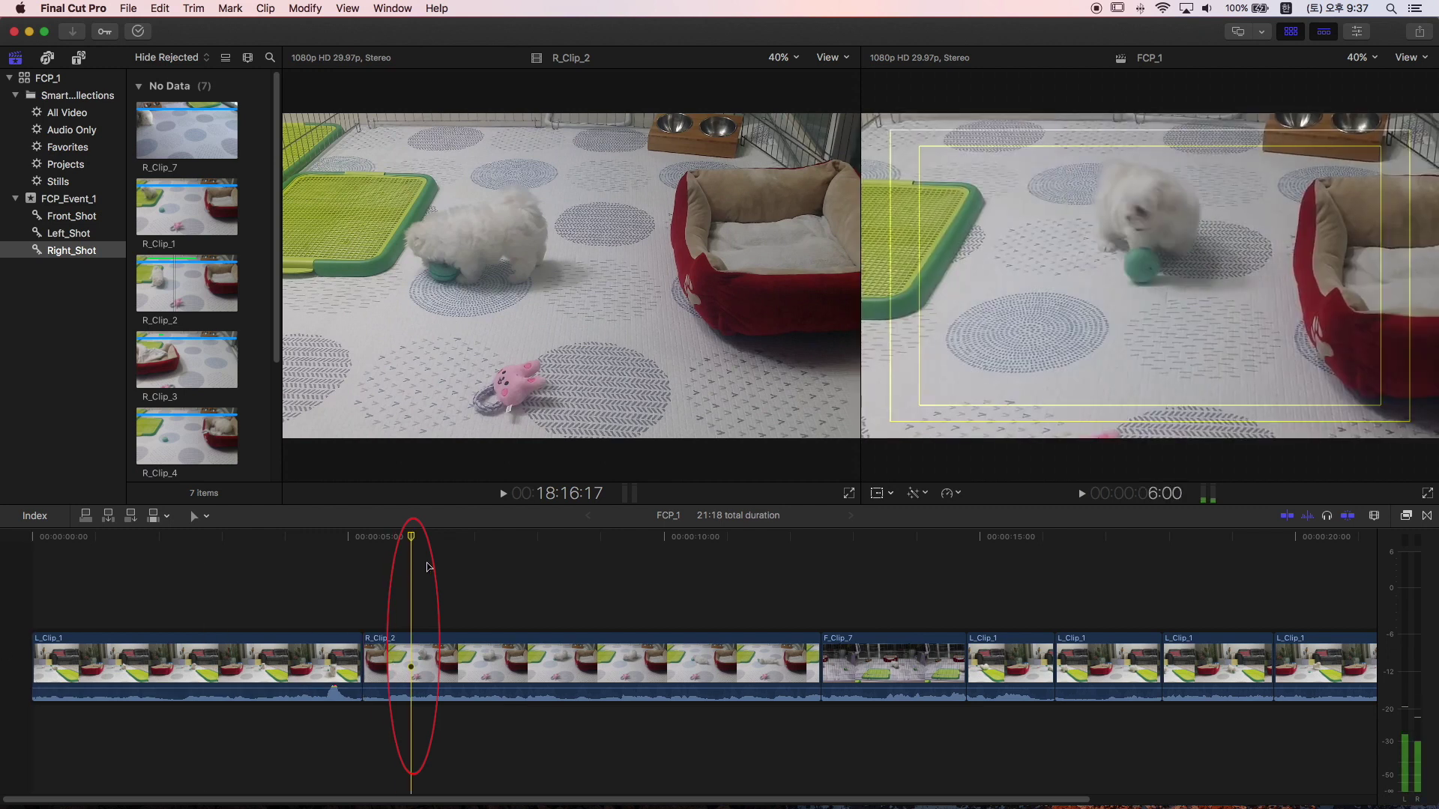
# Move the timeline playhead backward by an offset of 2:00 by entering a timecode value.
pyautogui.click(1164, 496)
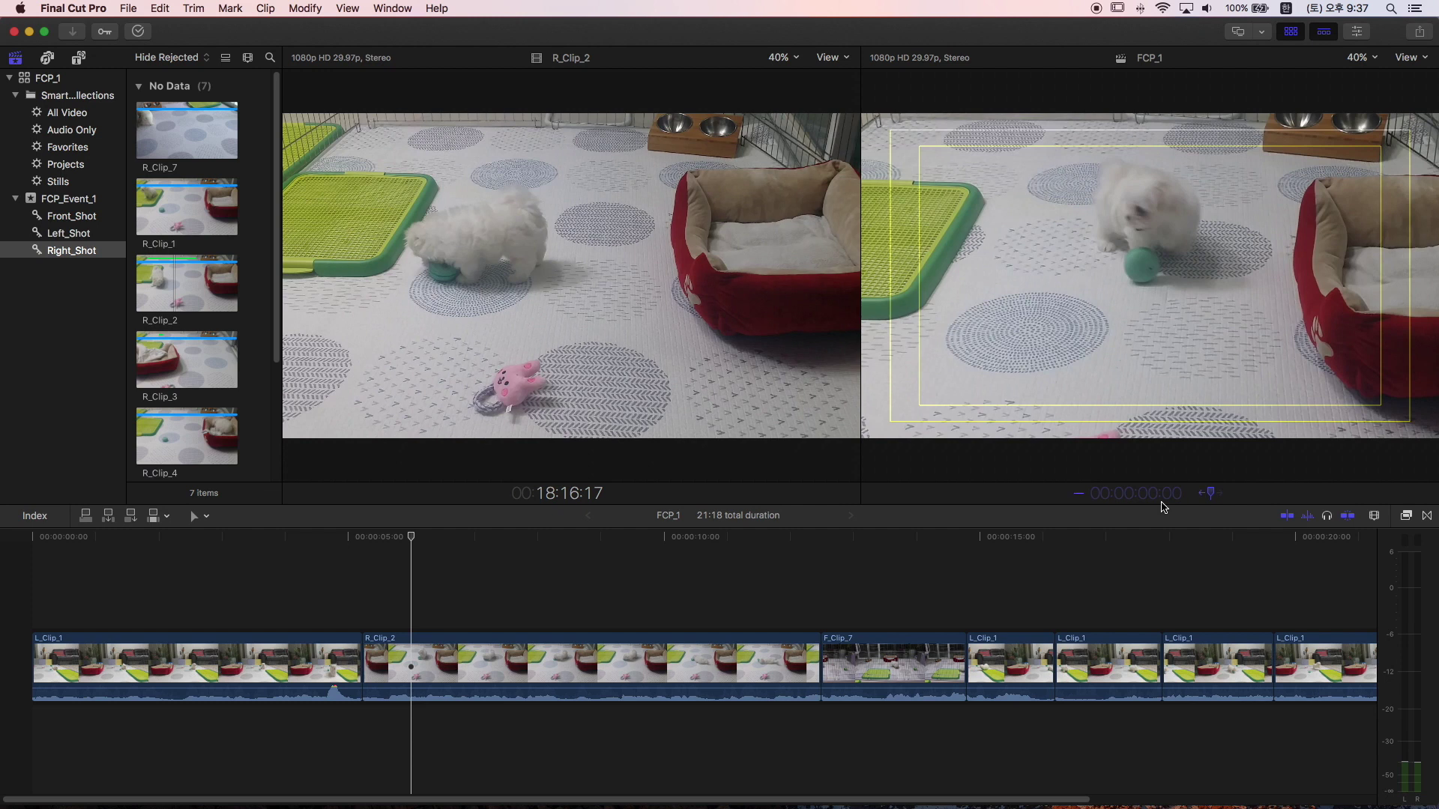
pyautogui.write('2:00')
pyautogui.press('Return')
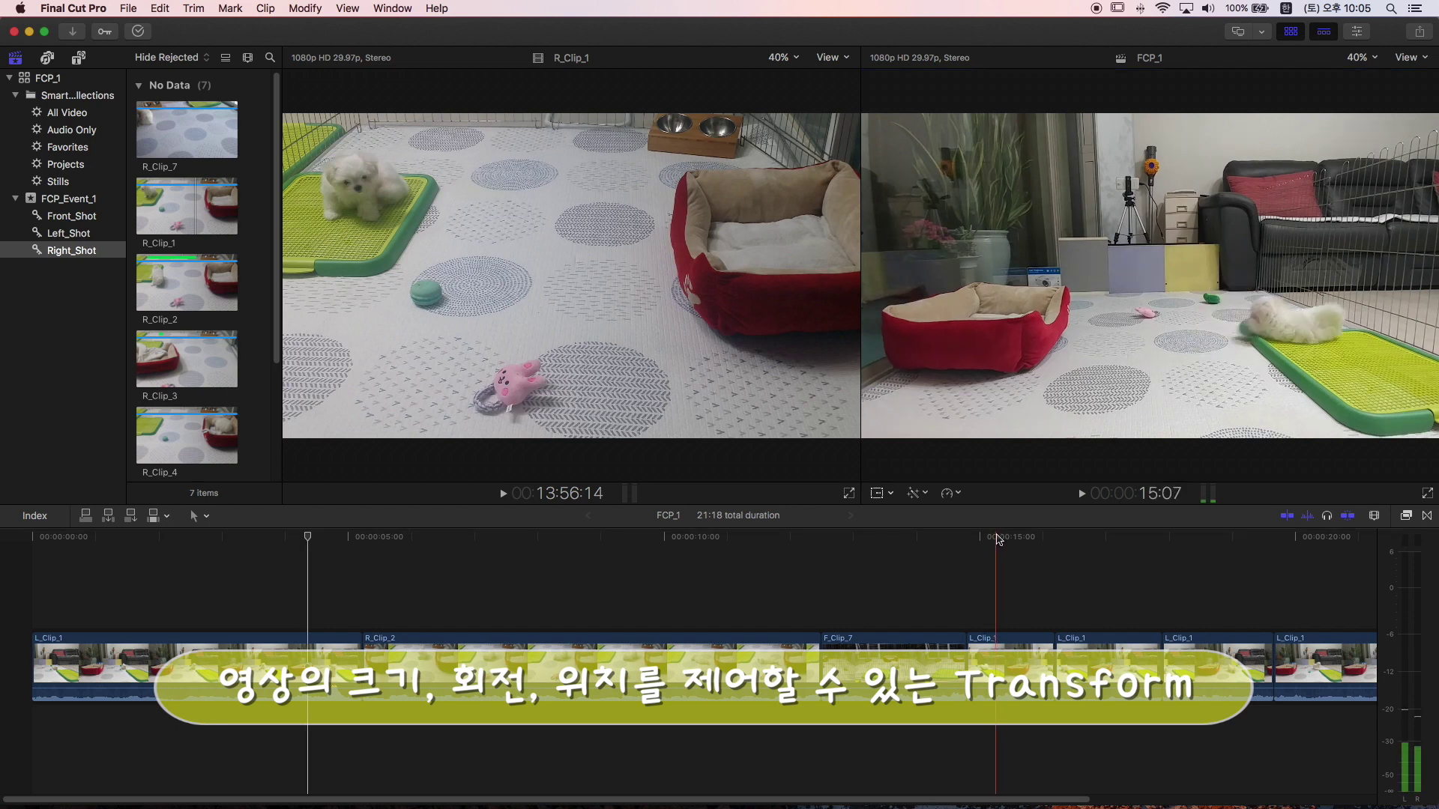
pyautogui.click(883, 494)
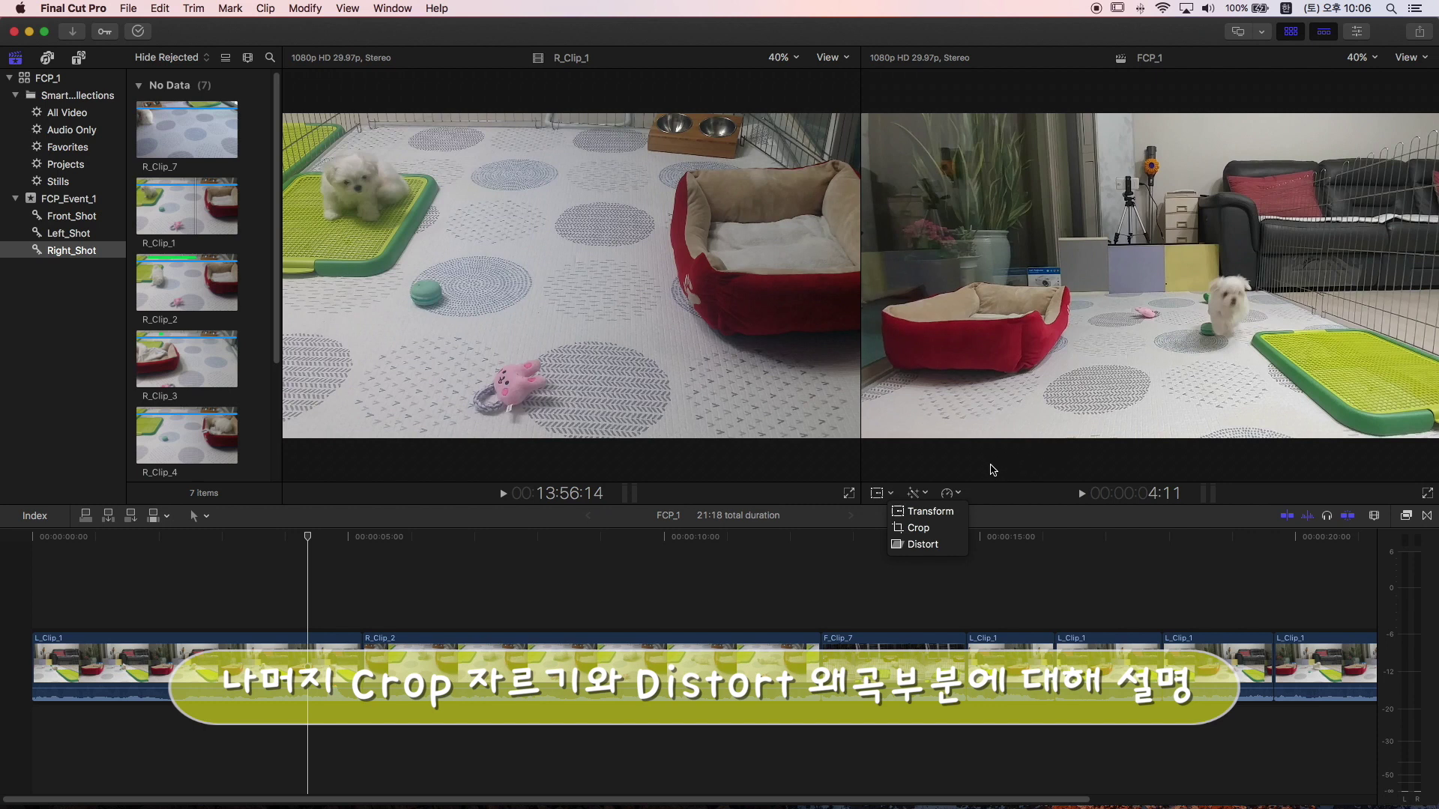
pyautogui.click(922, 495)
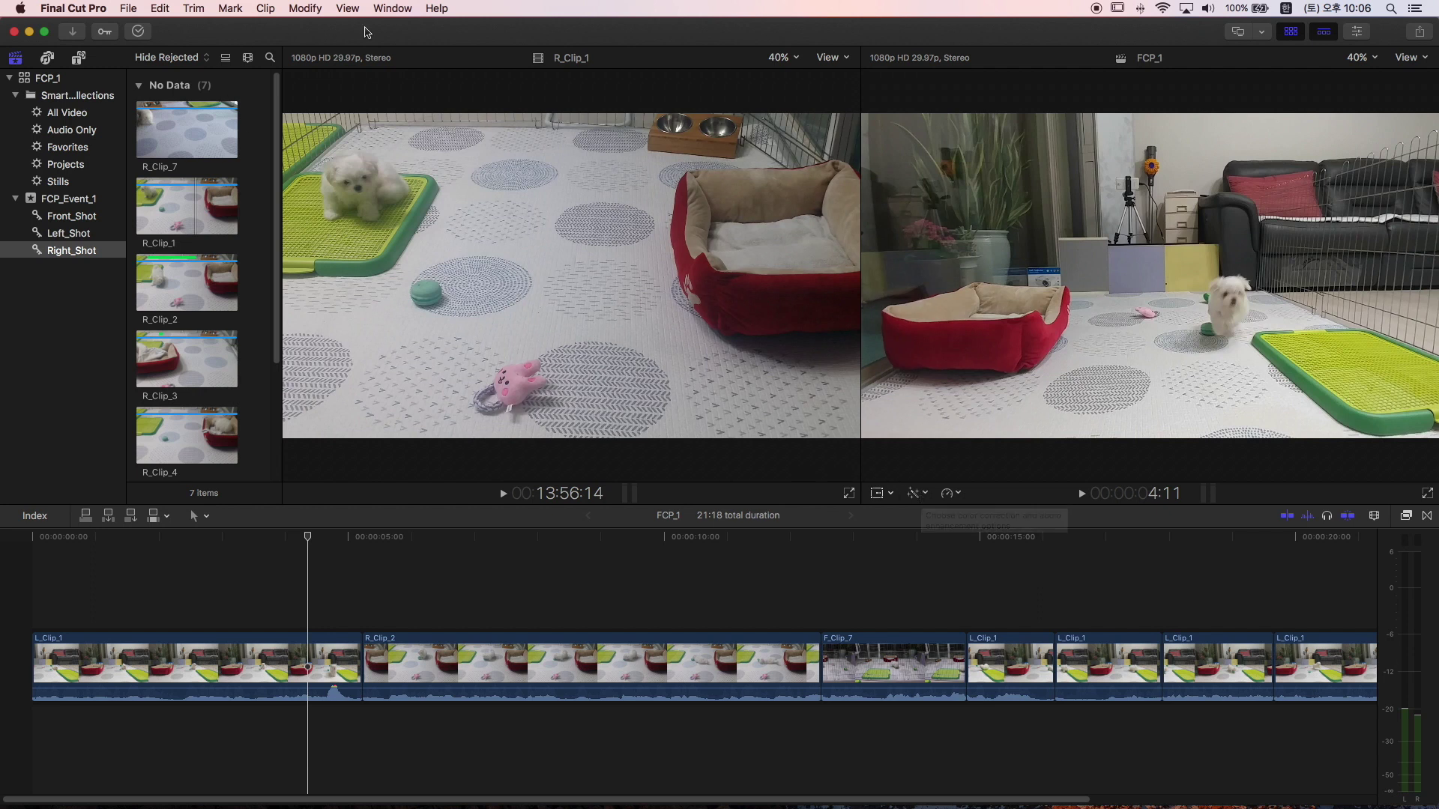
# Hide the Event Viewer from the workspace.
pyautogui.click(393, 8)
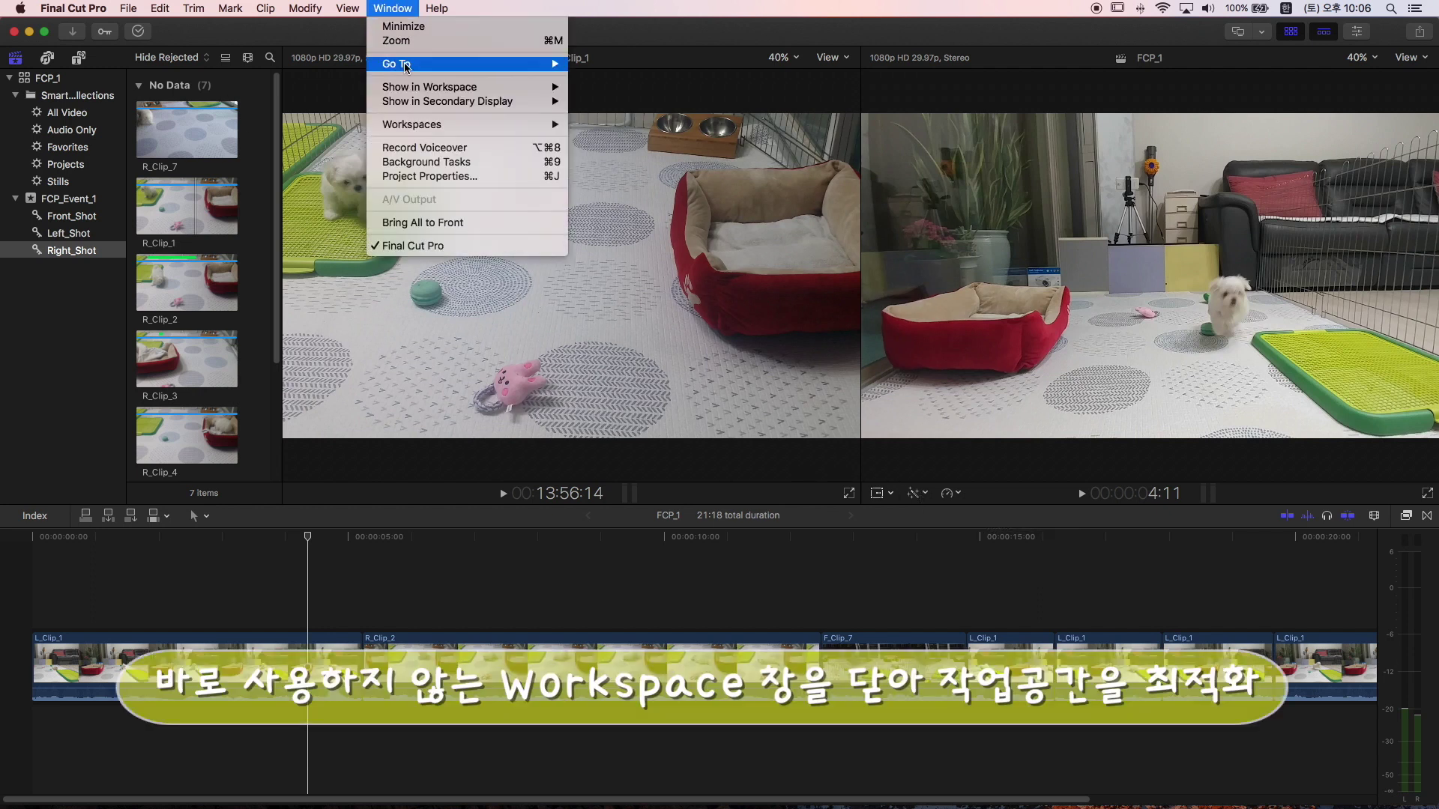
pyautogui.moveTo(410, 90)
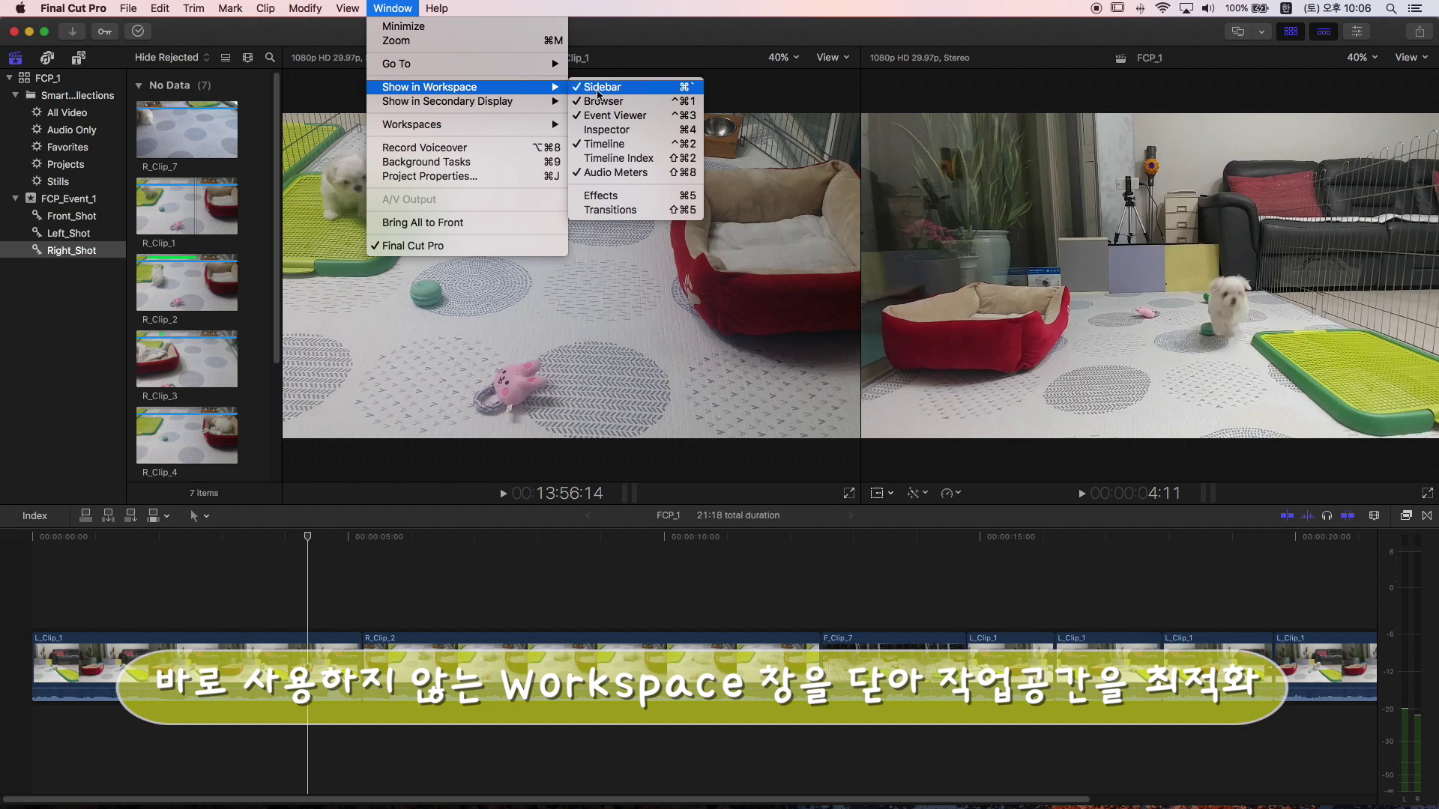
pyautogui.click(633, 119)
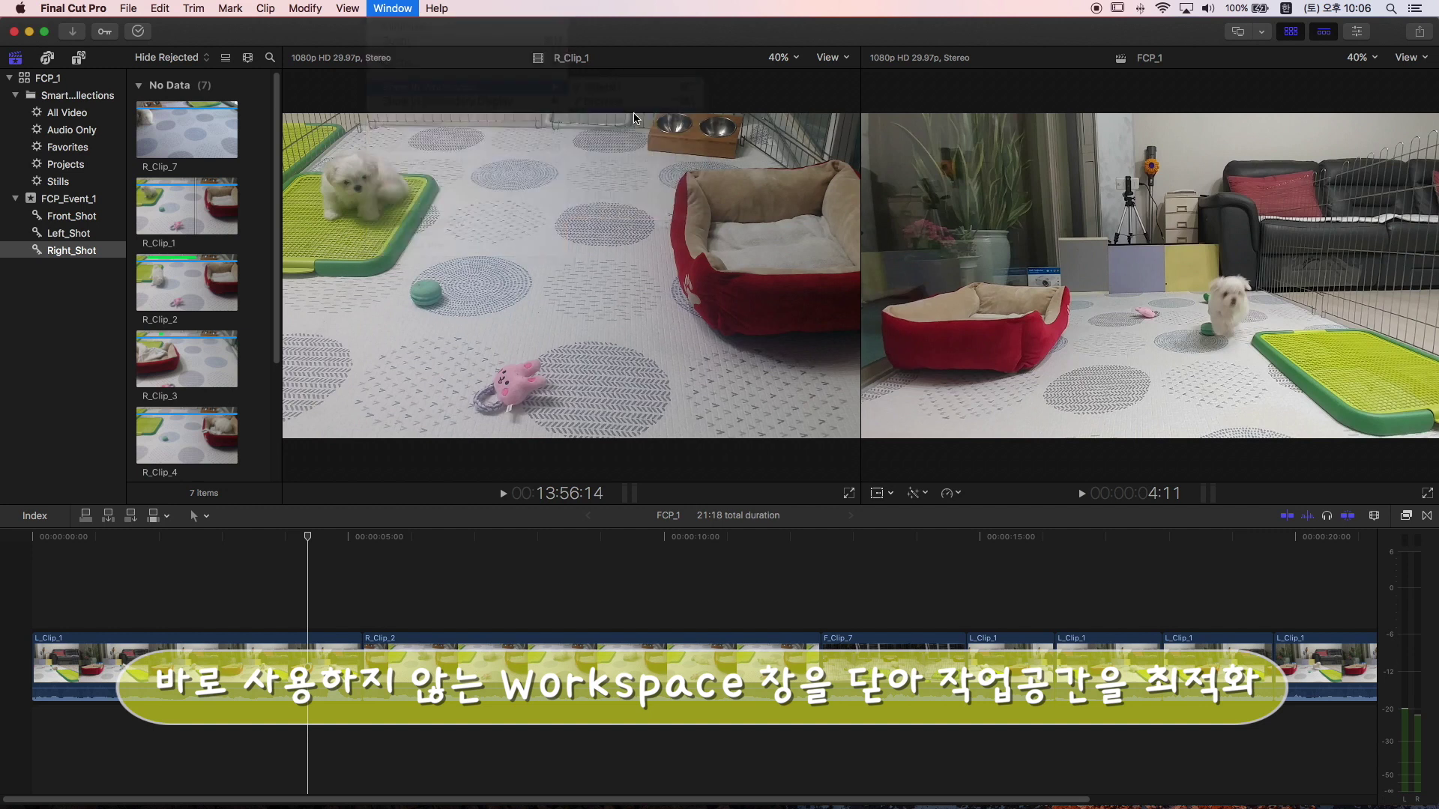
# Show the Inspector in the workspace and narrow the sidebar and the clip browser.
pyautogui.click(394, 9)
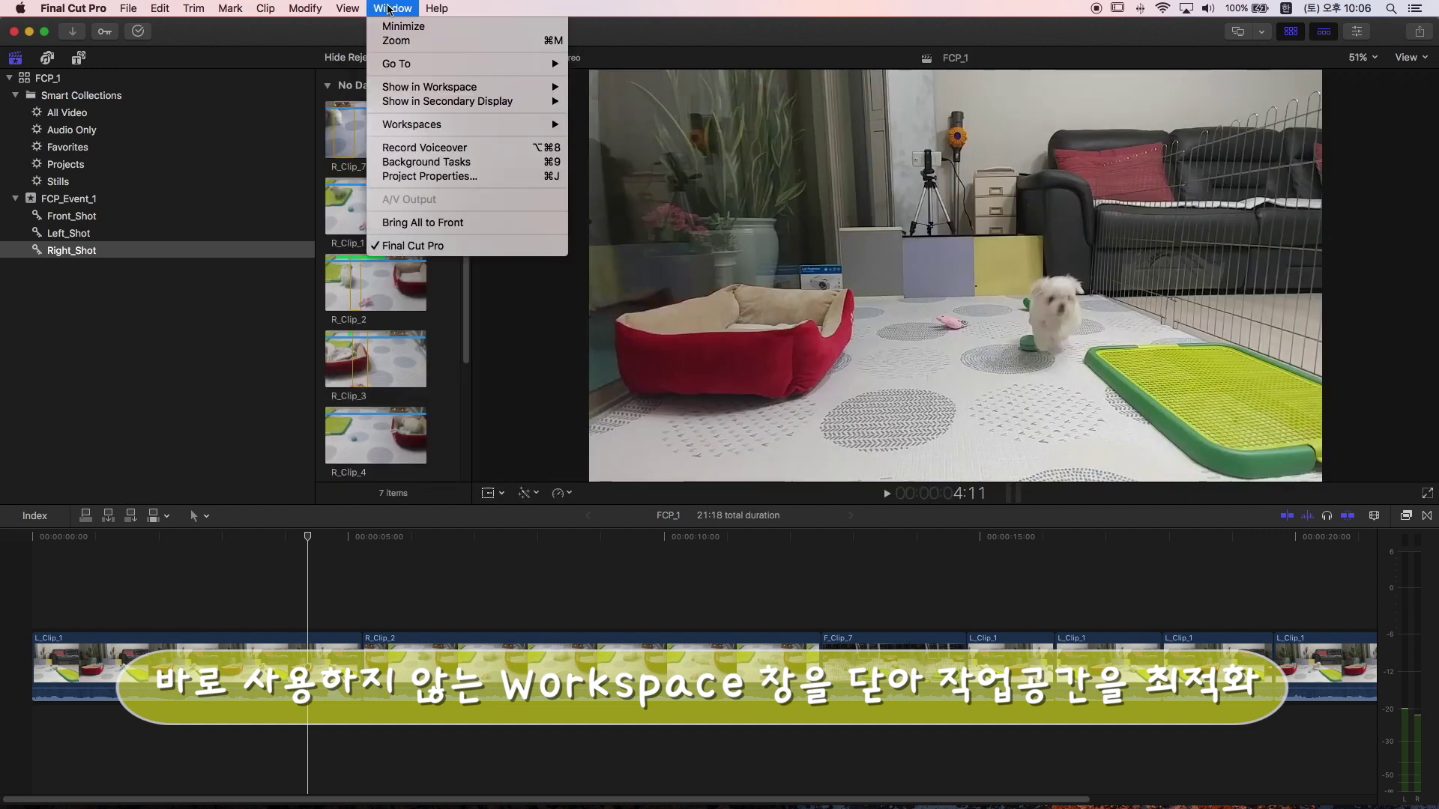
pyautogui.moveTo(398, 90)
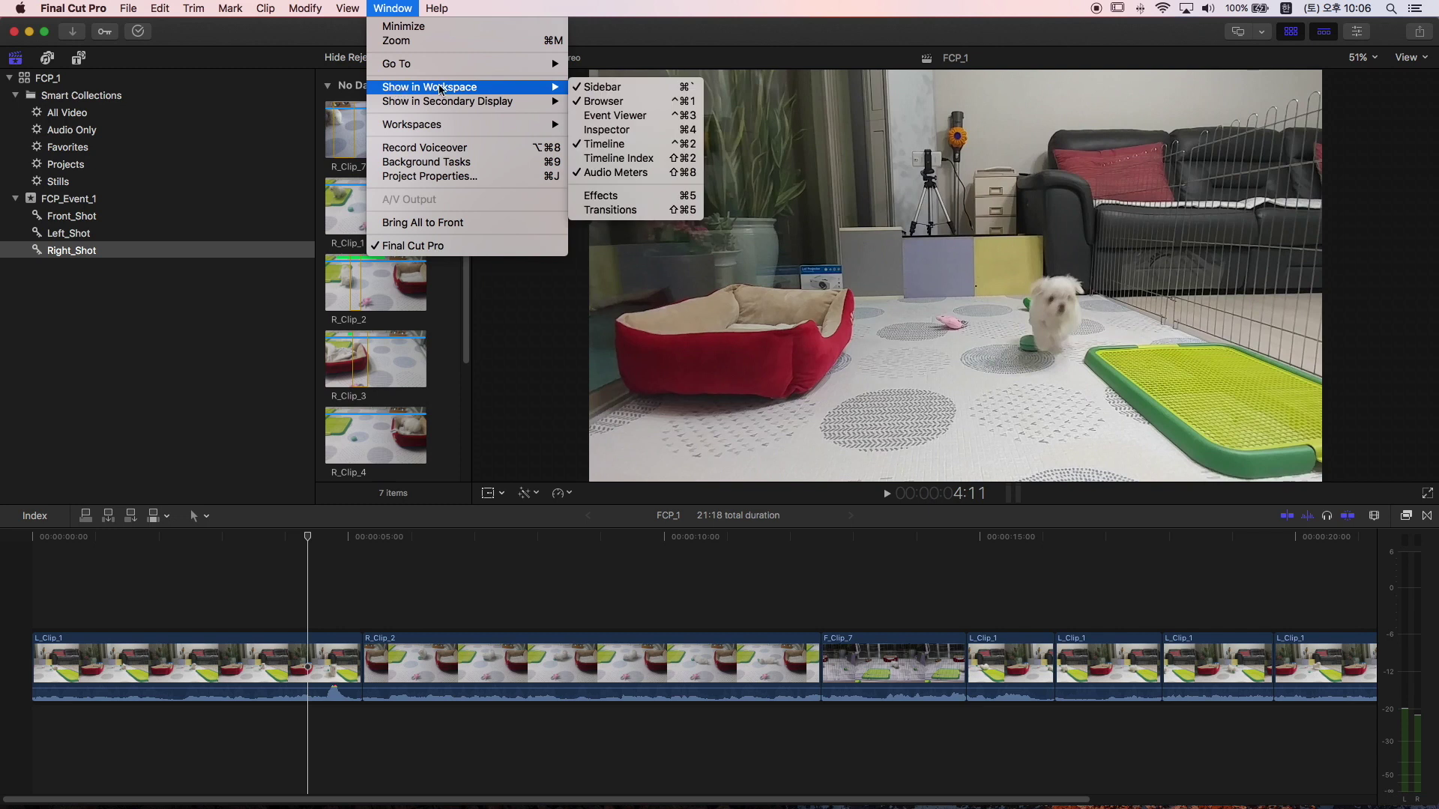
pyautogui.click(638, 133)
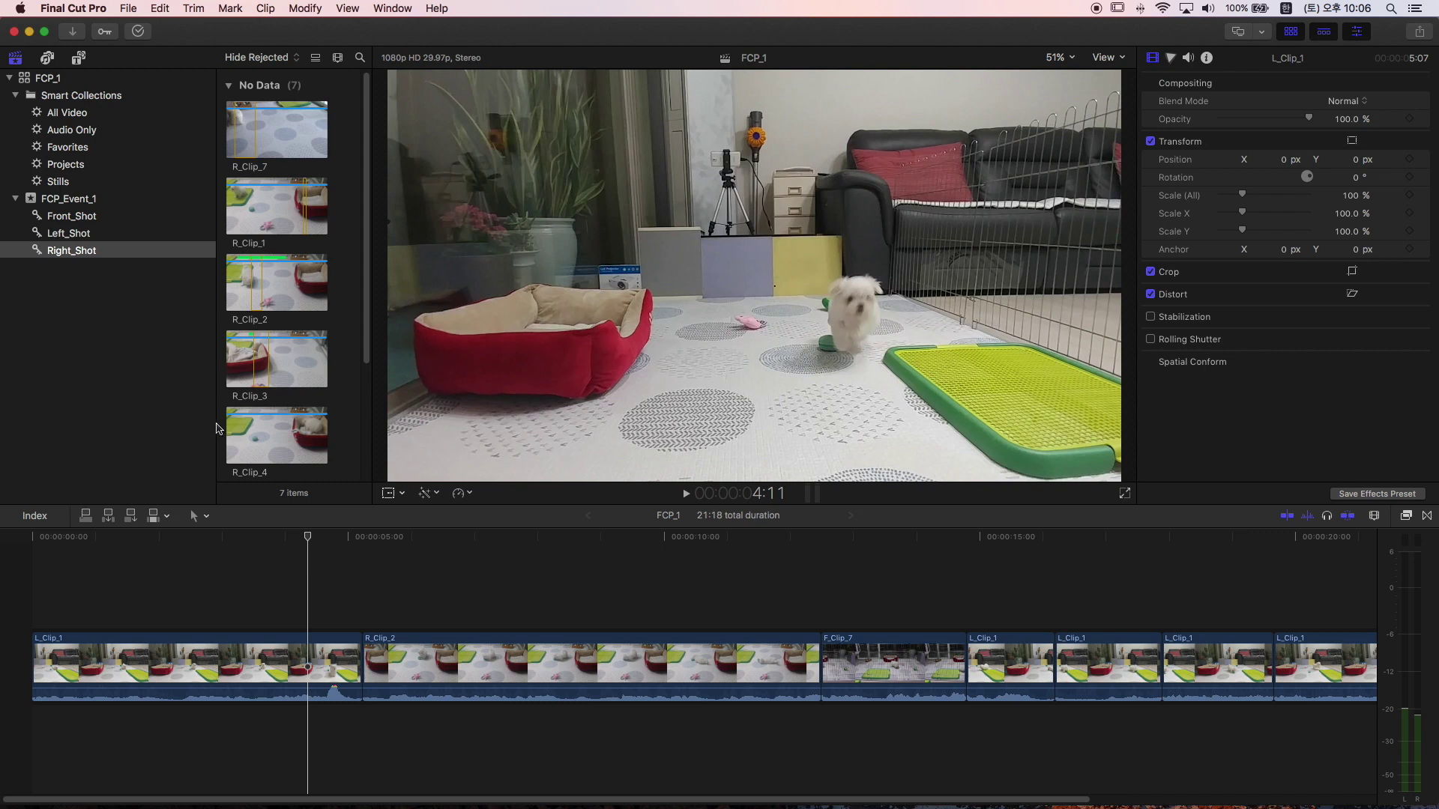
pyautogui.moveTo(216, 425); pyautogui.dragTo(132, 425)
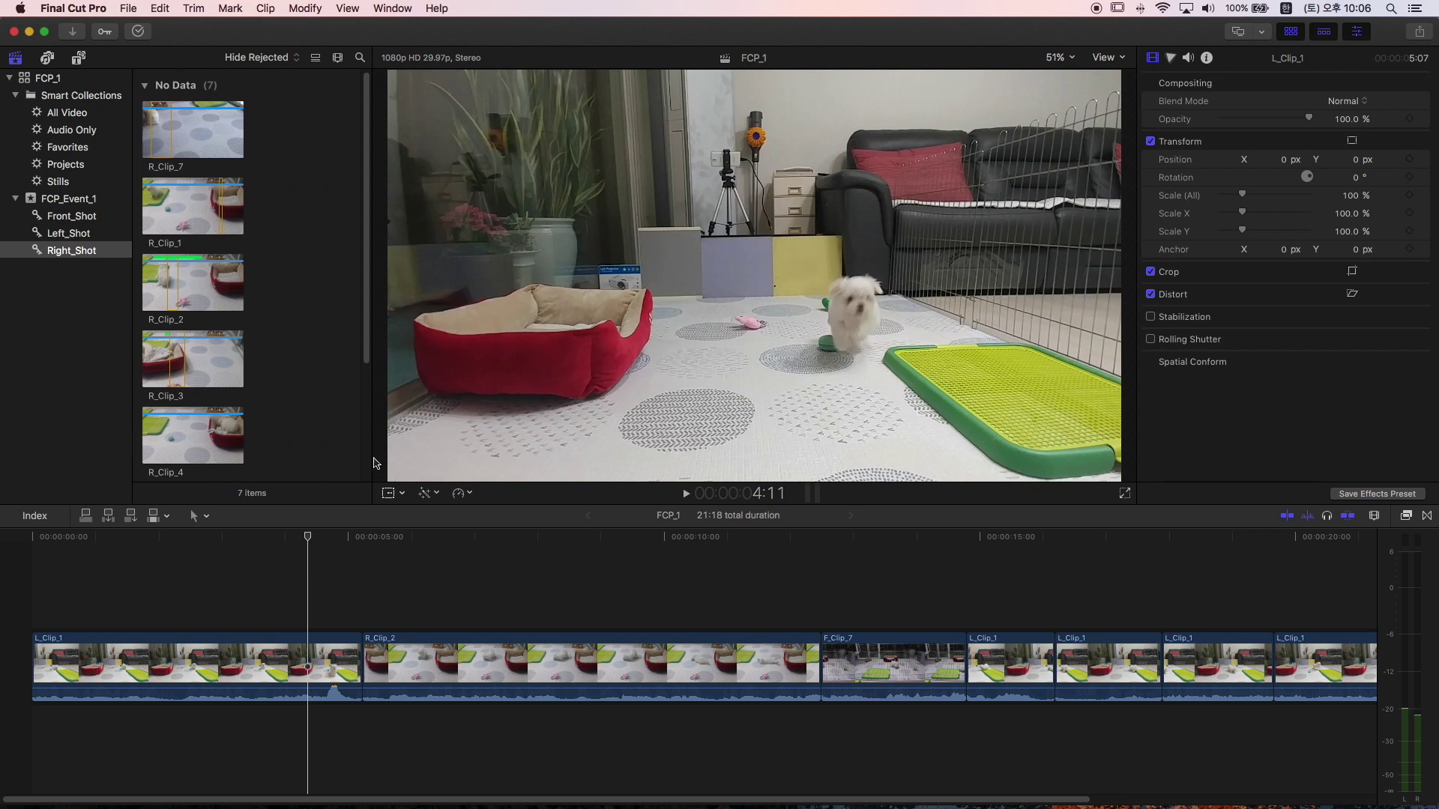
pyautogui.moveTo(370, 462); pyautogui.dragTo(269, 464)
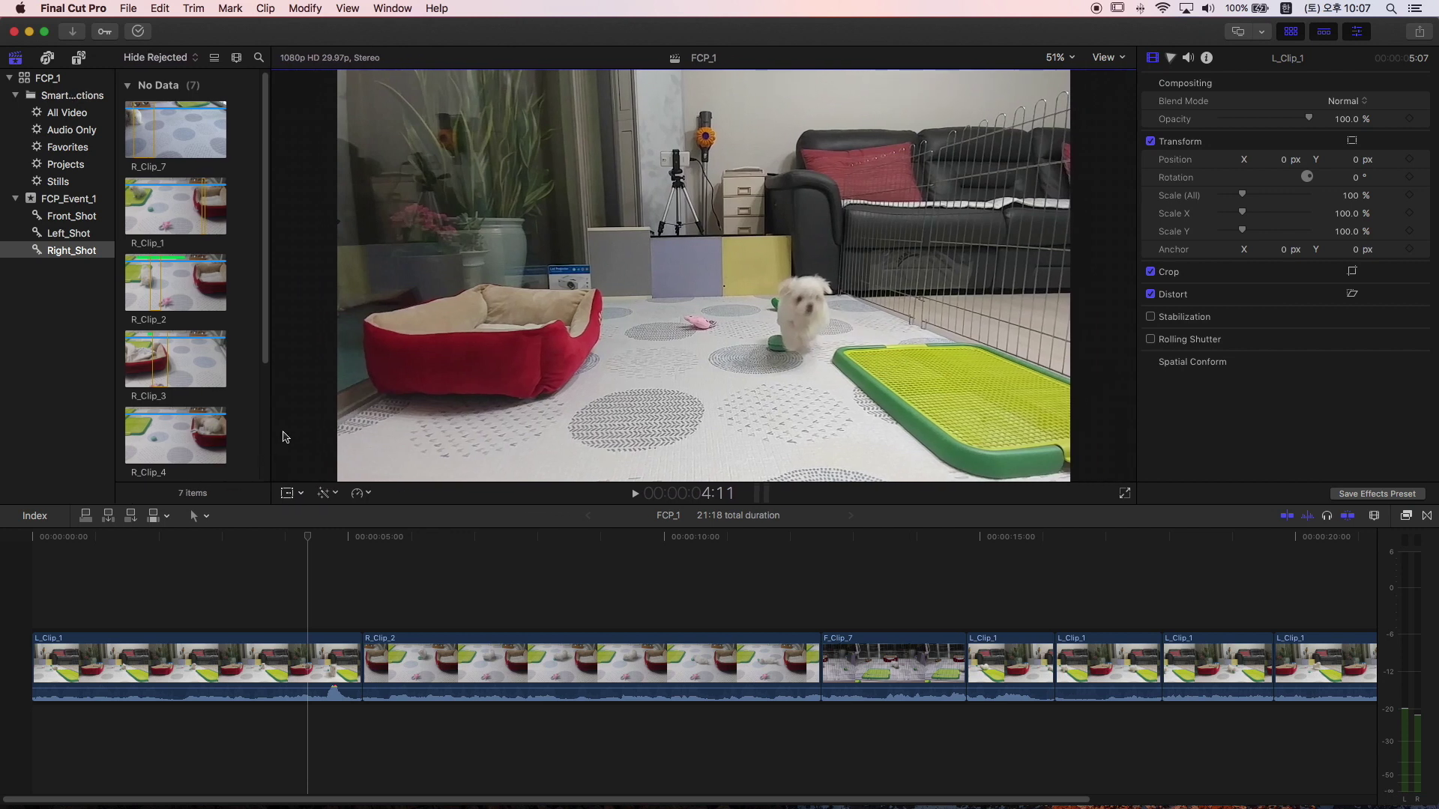
# Activate the on-screen Transform controls for the first L_Clip_1 and scale the image down uniformly to about 40%.
pyautogui.click(289, 496)
pyautogui.click(300, 494)
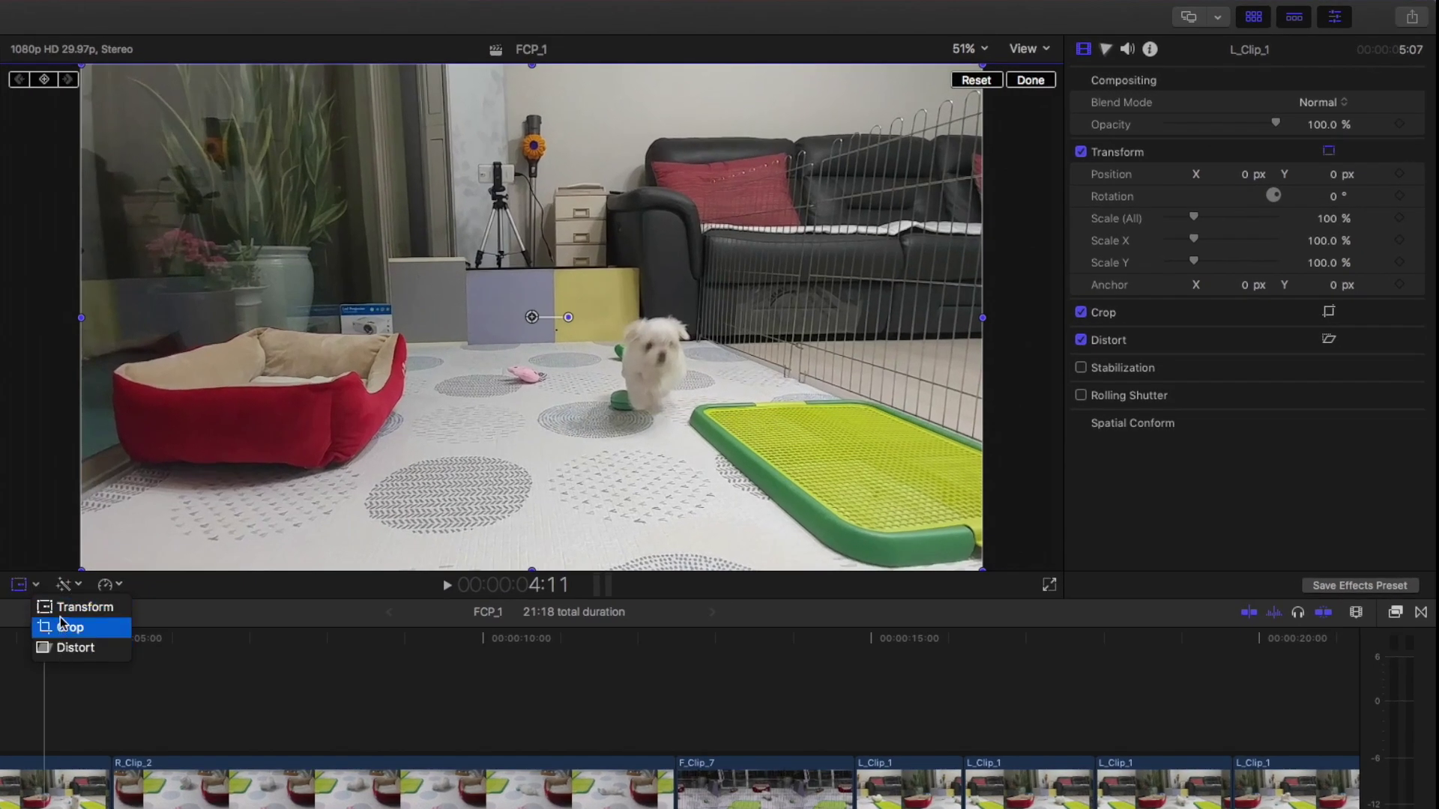
pyautogui.click(22, 586)
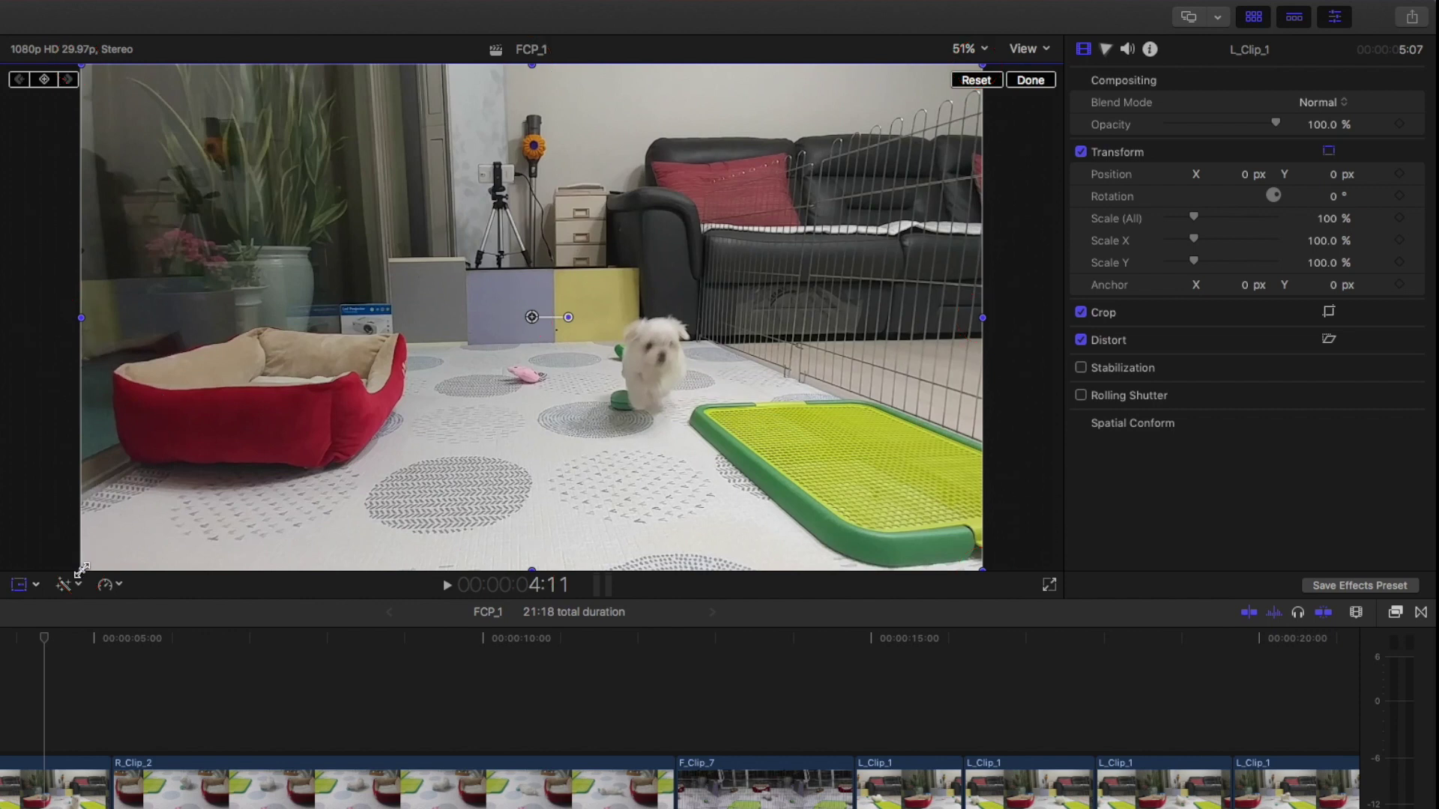
pyautogui.moveTo(84, 568); pyautogui.dragTo(351, 419)
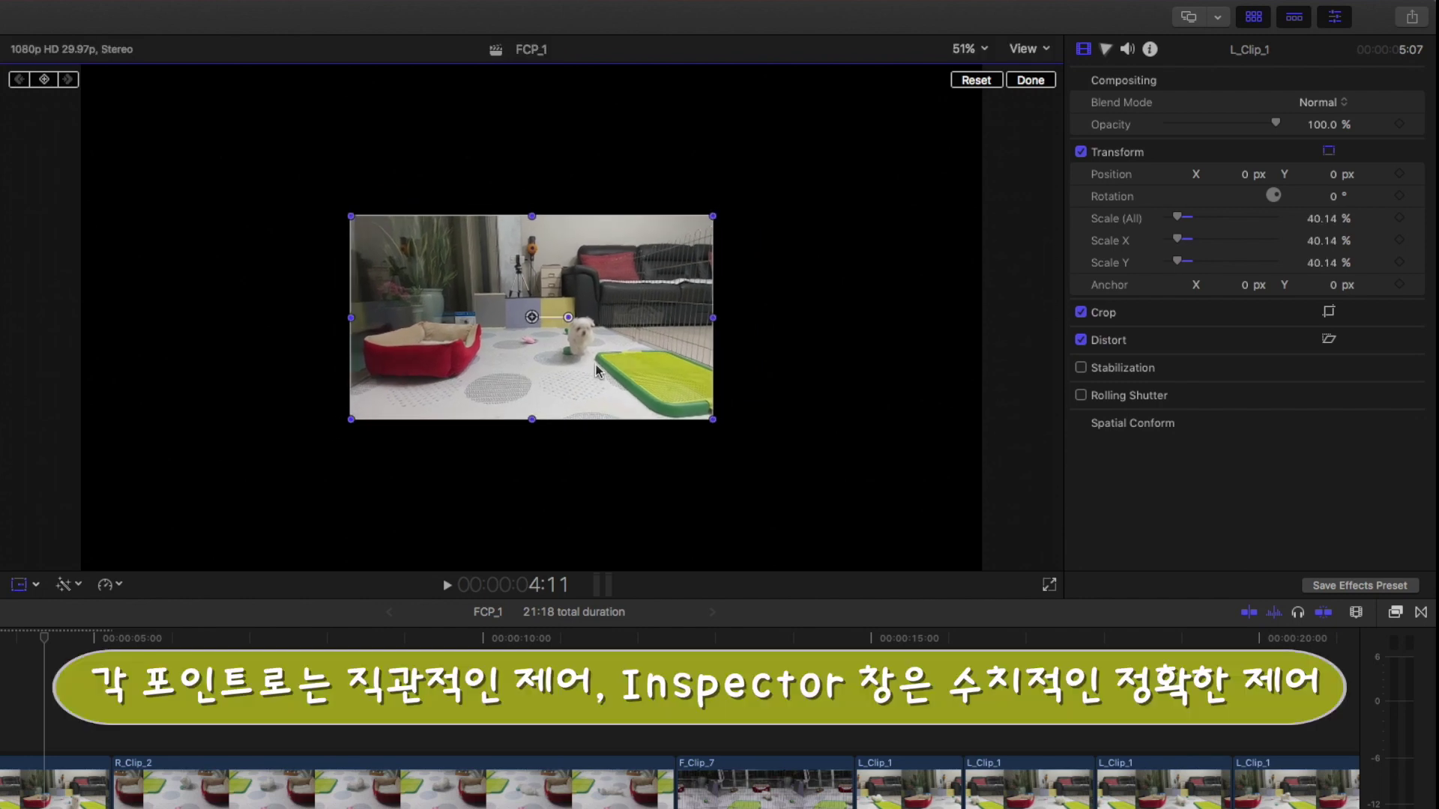
pyautogui.moveTo(568, 378); pyautogui.dragTo(572, 374)
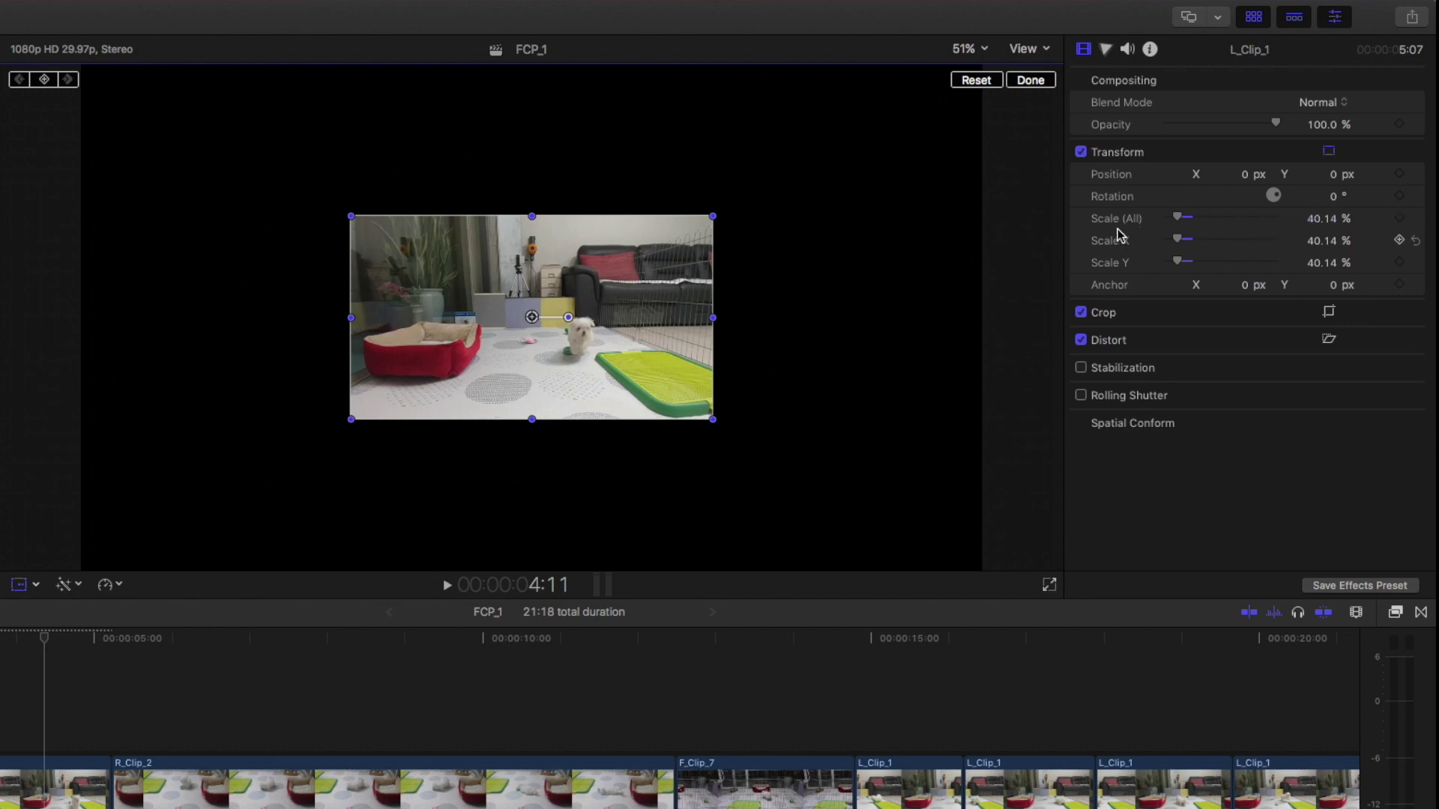
# Set the overall scale of L_Clip_1 to 50%.
pyautogui.click(1323, 223)
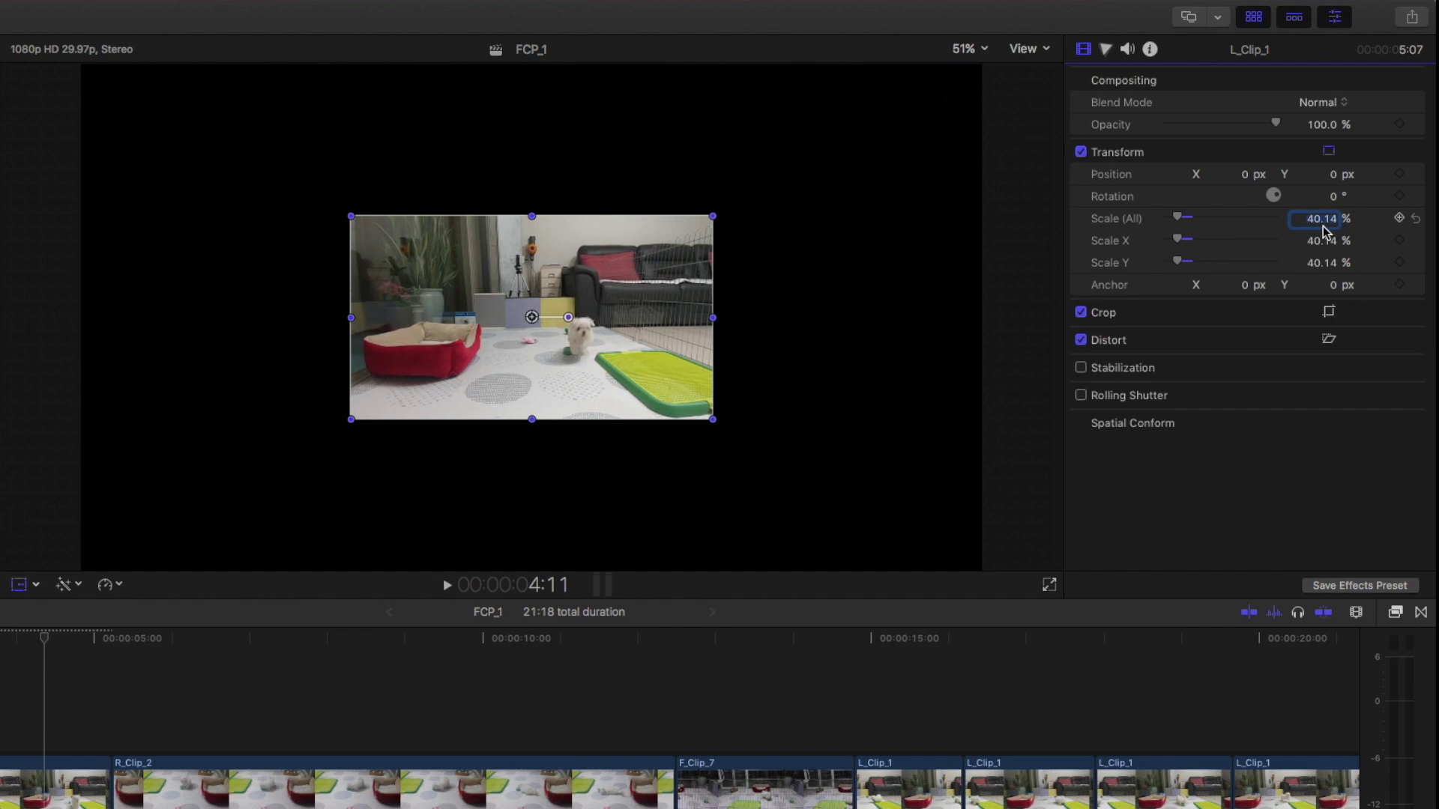
pyautogui.write('50')
pyautogui.press('Return')
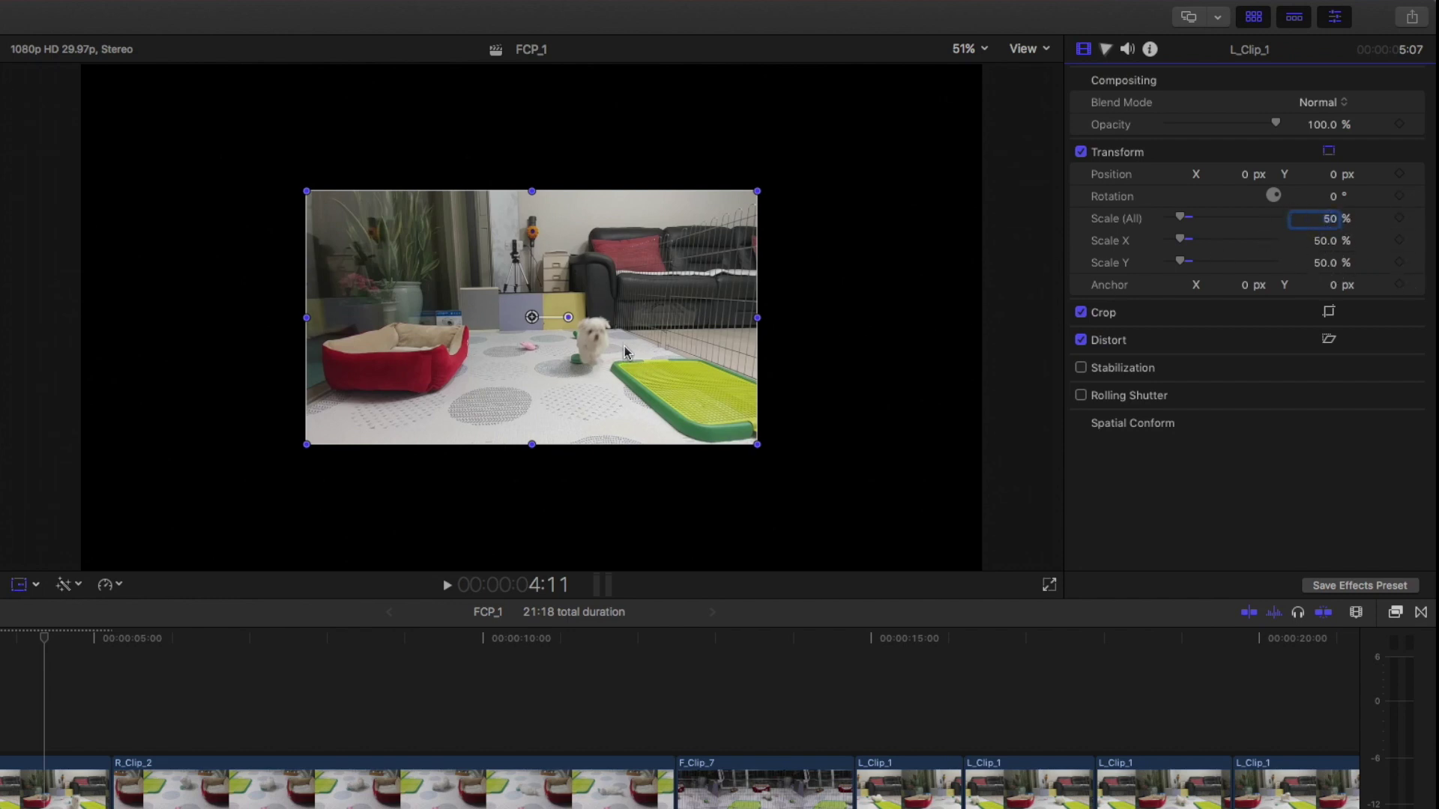
# Shift the L_Clip_1 image horizontally to about X -297 px, and undo the move.
pyautogui.moveTo(531, 317); pyautogui.dragTo(392, 317)
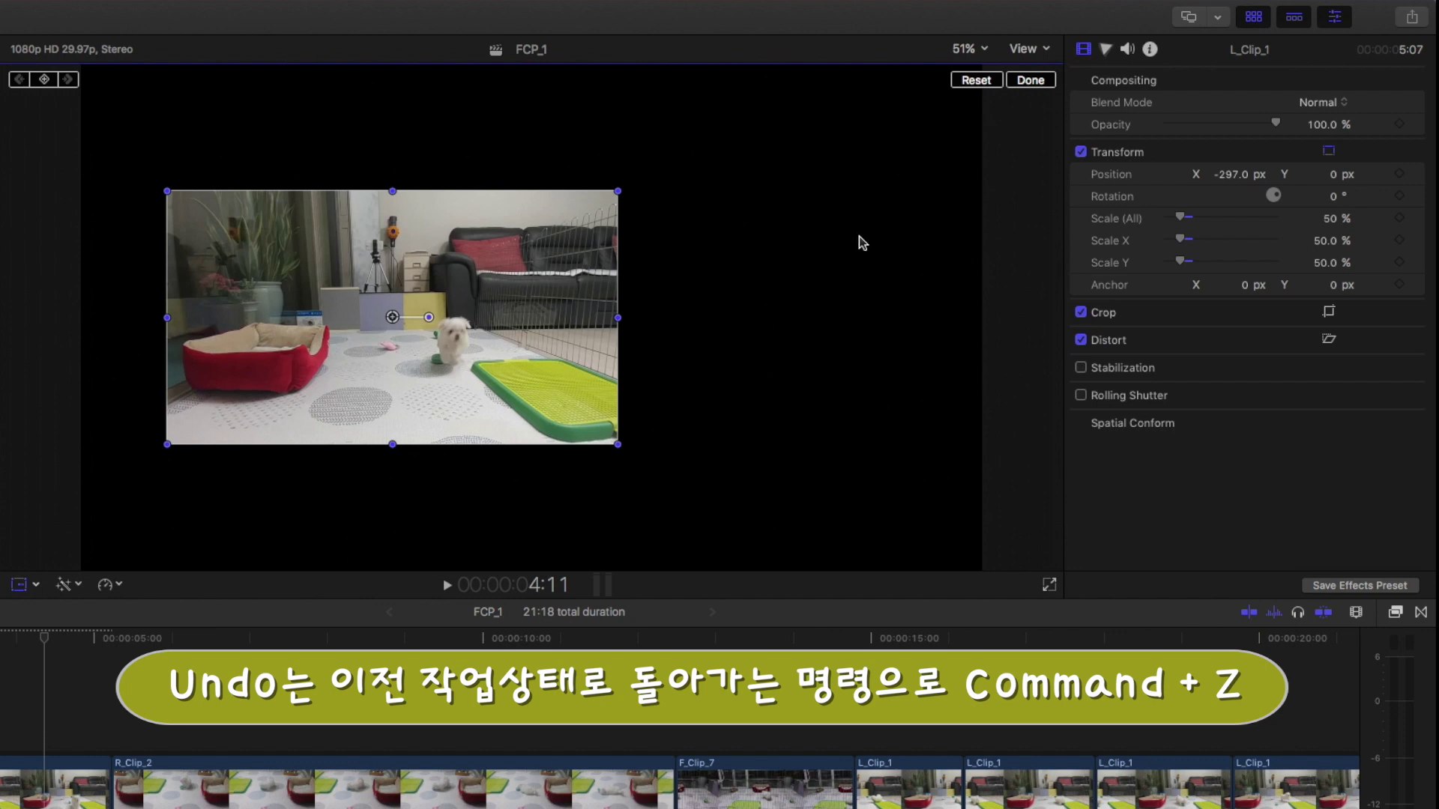
pyautogui.press('super+z')
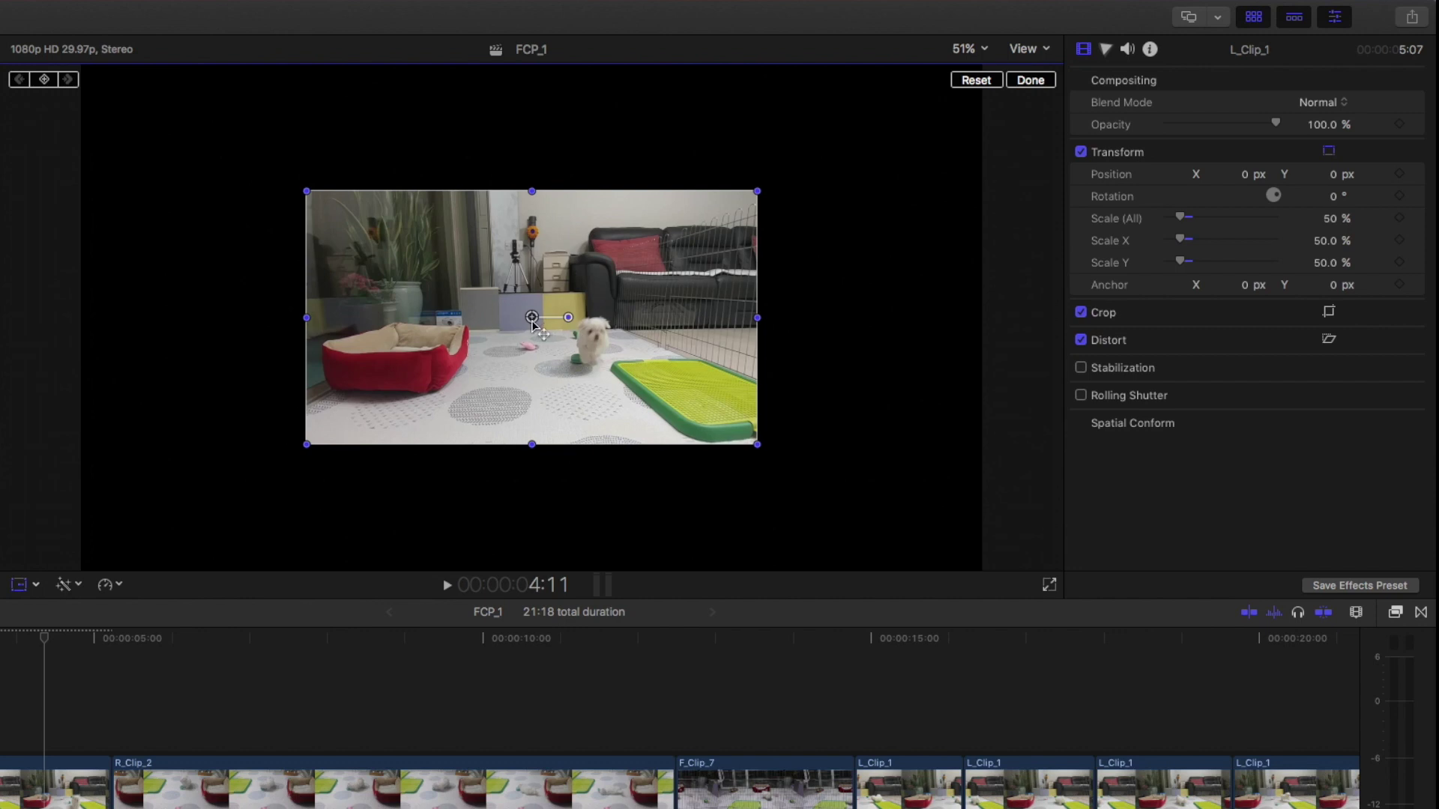
# Rotate the L_Clip_1 image freehand to about -62°, and set its rotation to exactly -180°.
pyautogui.moveTo(568, 317); pyautogui.dragTo(557, 365)
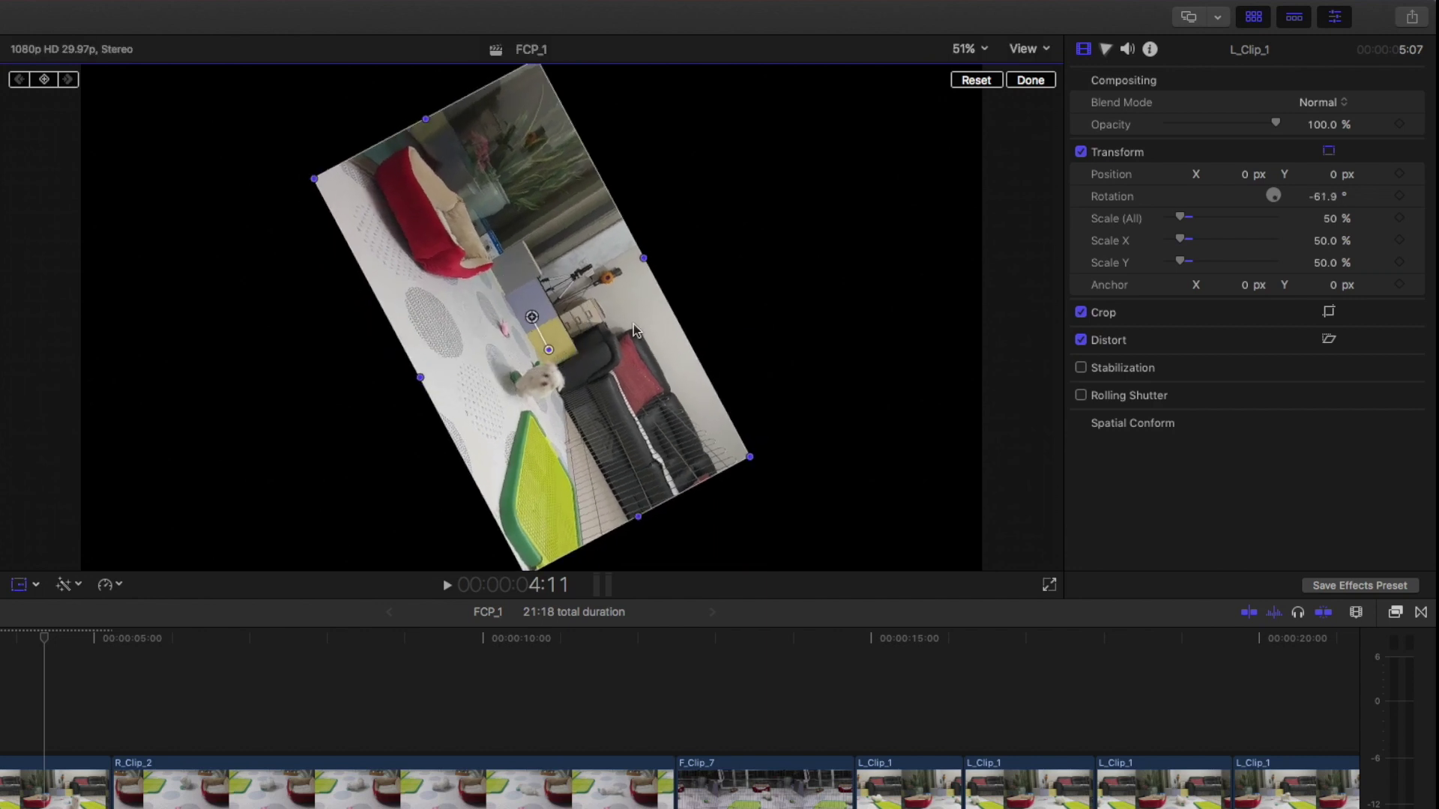
pyautogui.click(1323, 197)
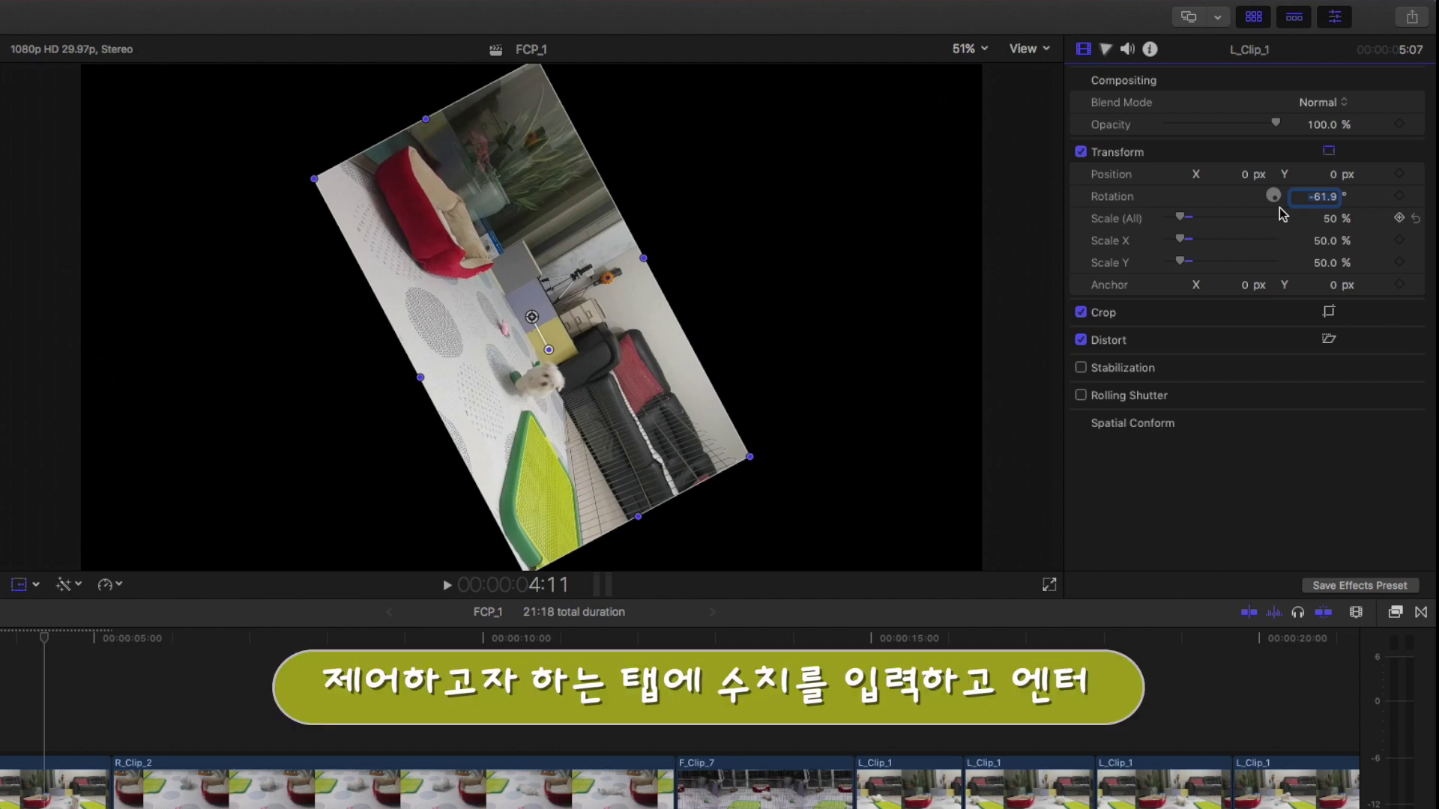
pyautogui.write('-180')
pyautogui.press('Return')
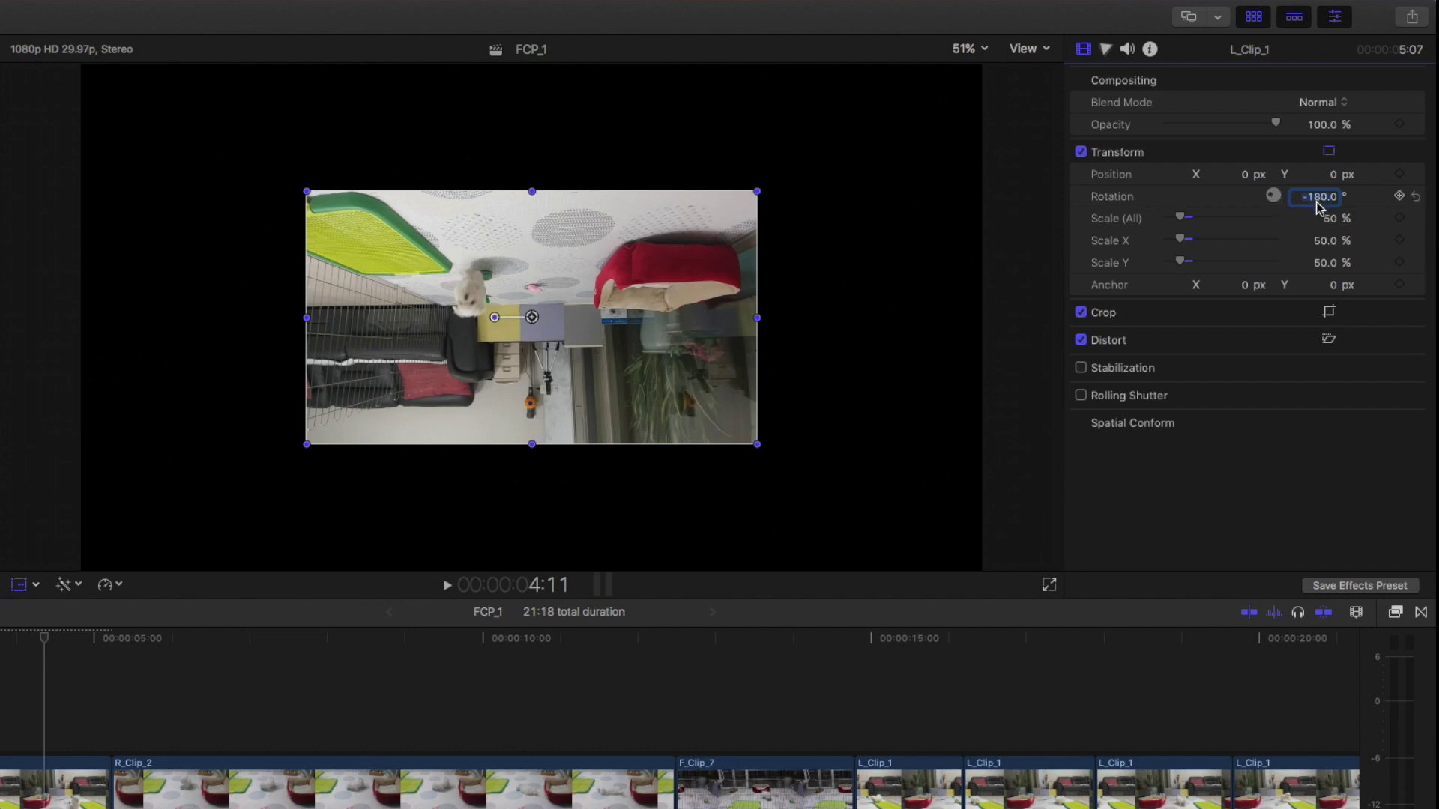
# Set the rotation of L_Clip_1 to 0° and reset all its Transform parameters to their defaults.
pyautogui.write('0')
pyautogui.press('Return')
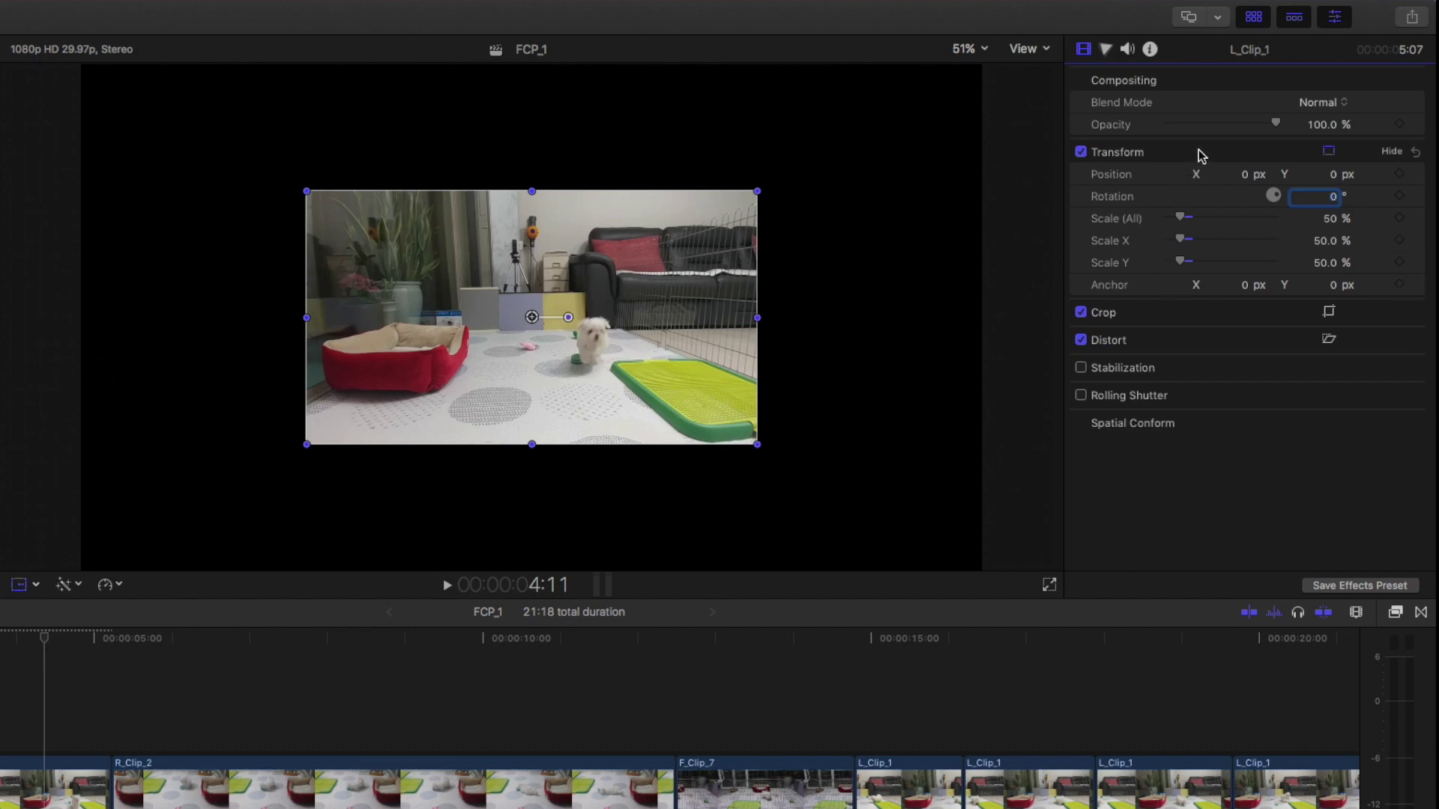
pyautogui.click(1416, 152)
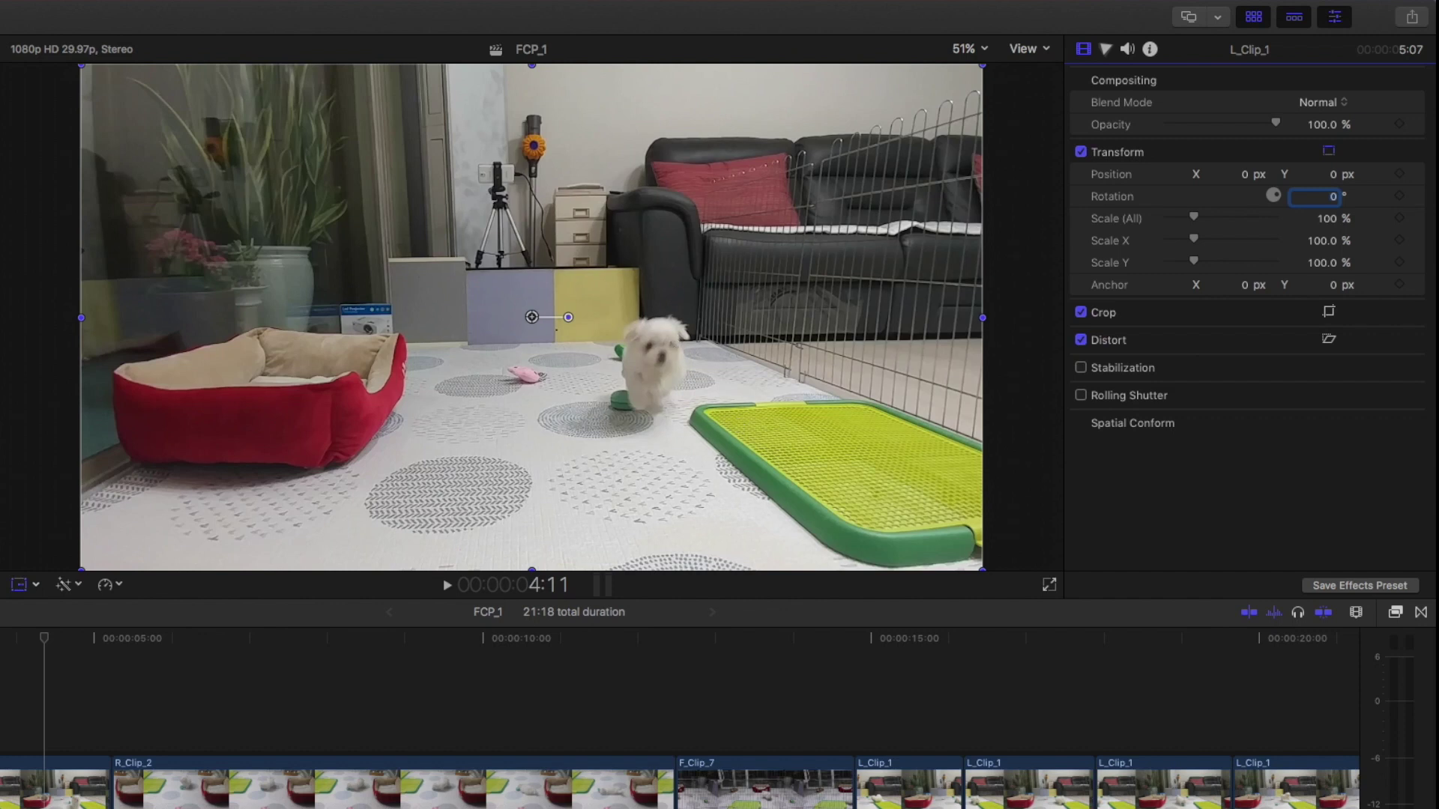
# Crop L_Clip_1 in Trim mode, cutting about 30% off the image's left side and about a quarter off its bottom.
pyautogui.click(36, 586)
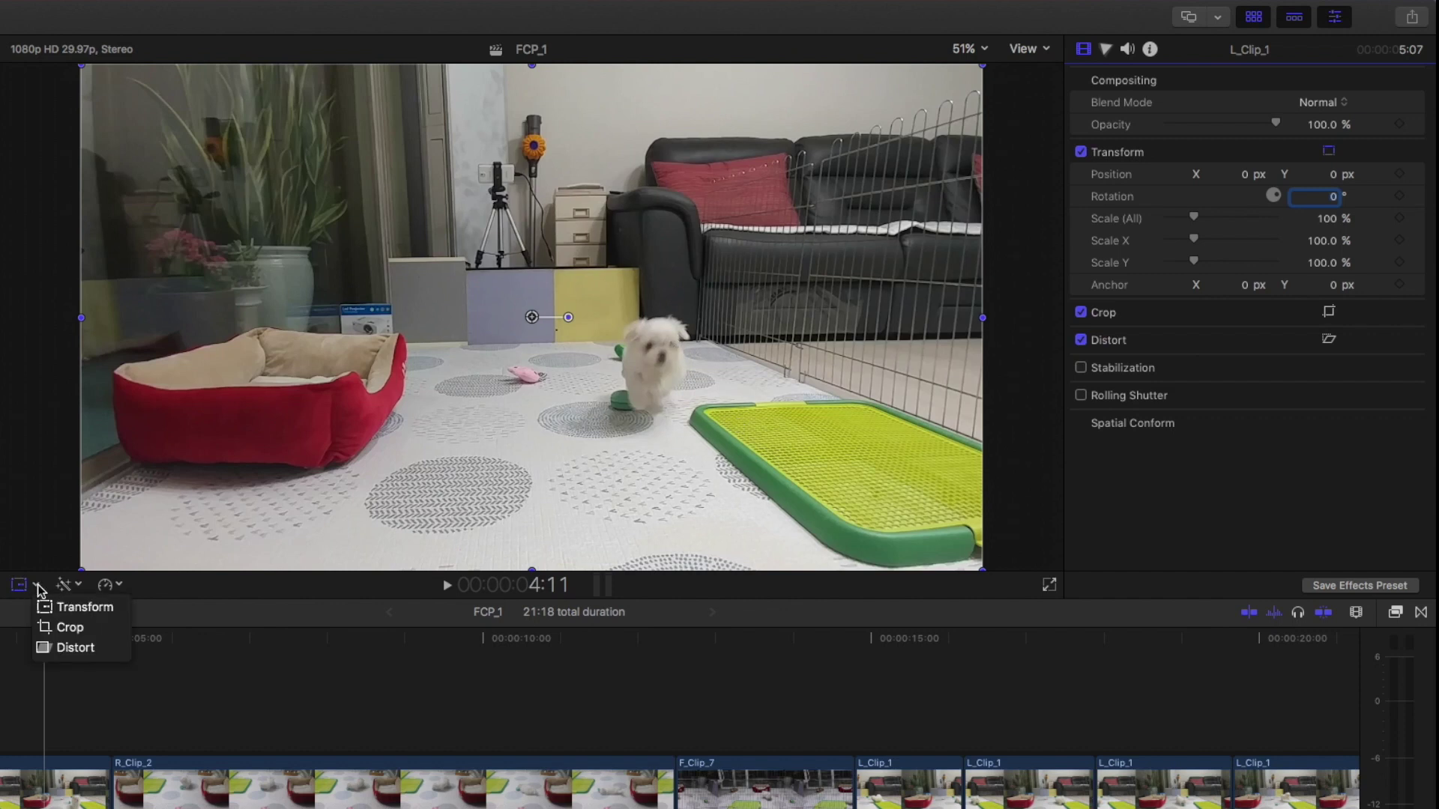
pyautogui.click(58, 633)
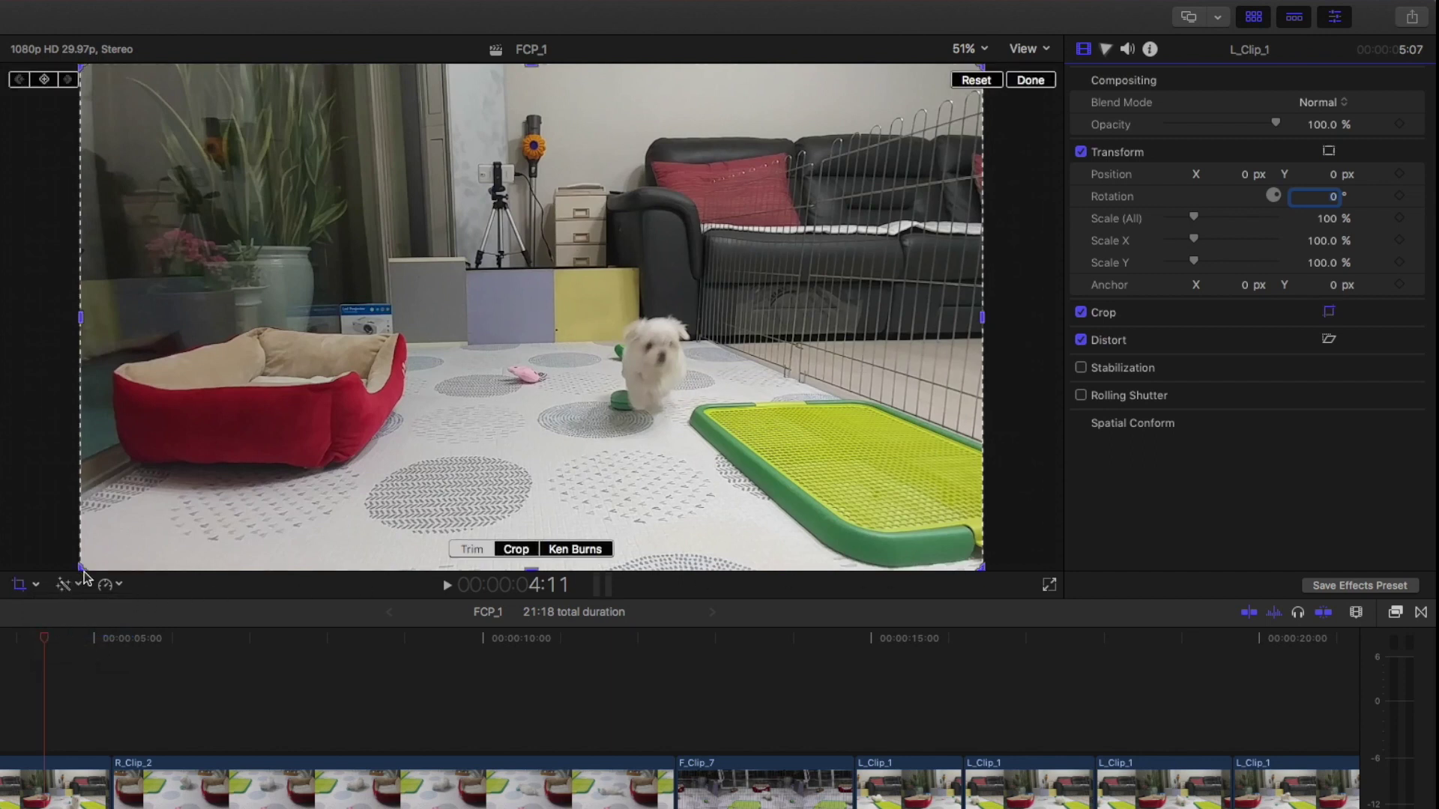
pyautogui.click(86, 319)
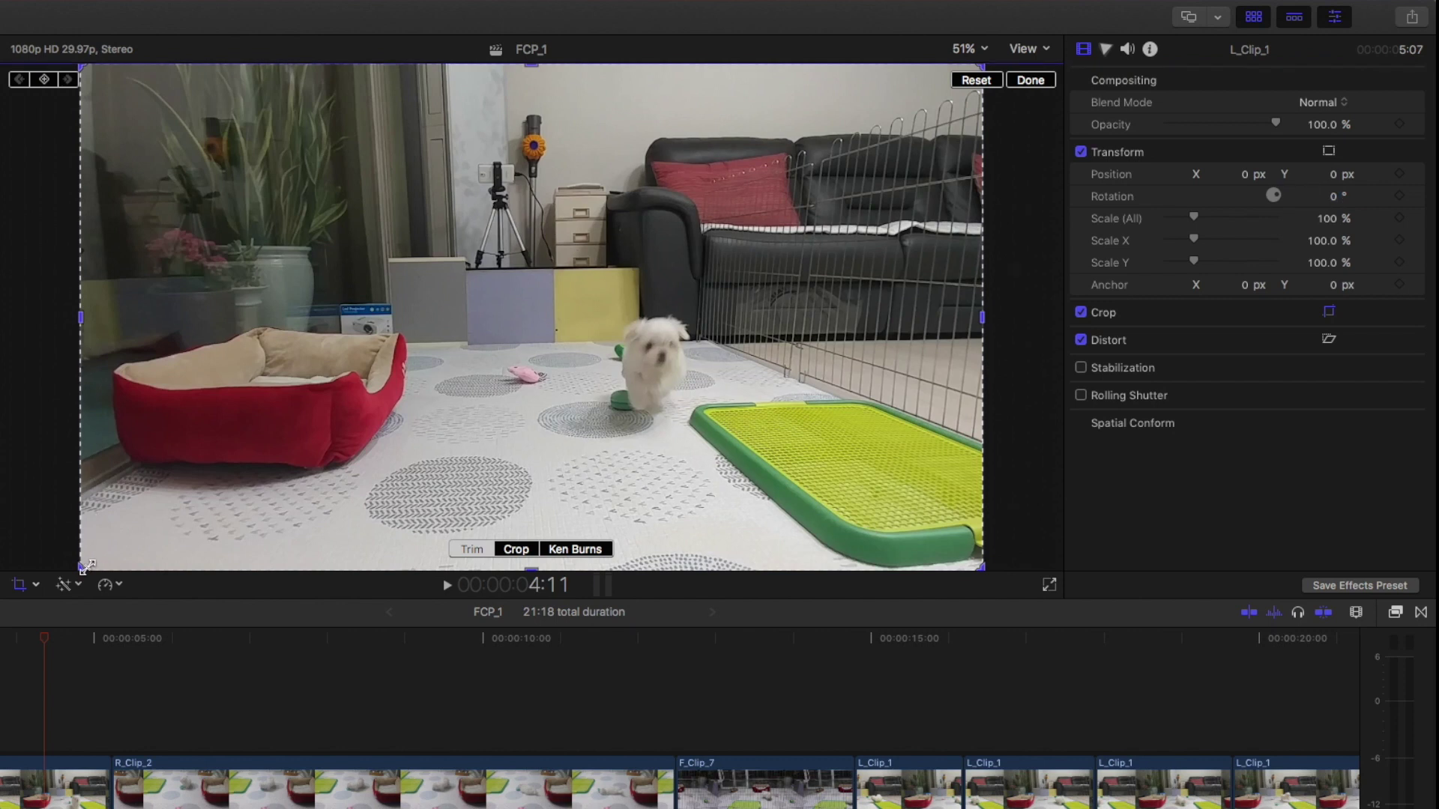
pyautogui.moveTo(82, 568); pyautogui.dragTo(355, 439)
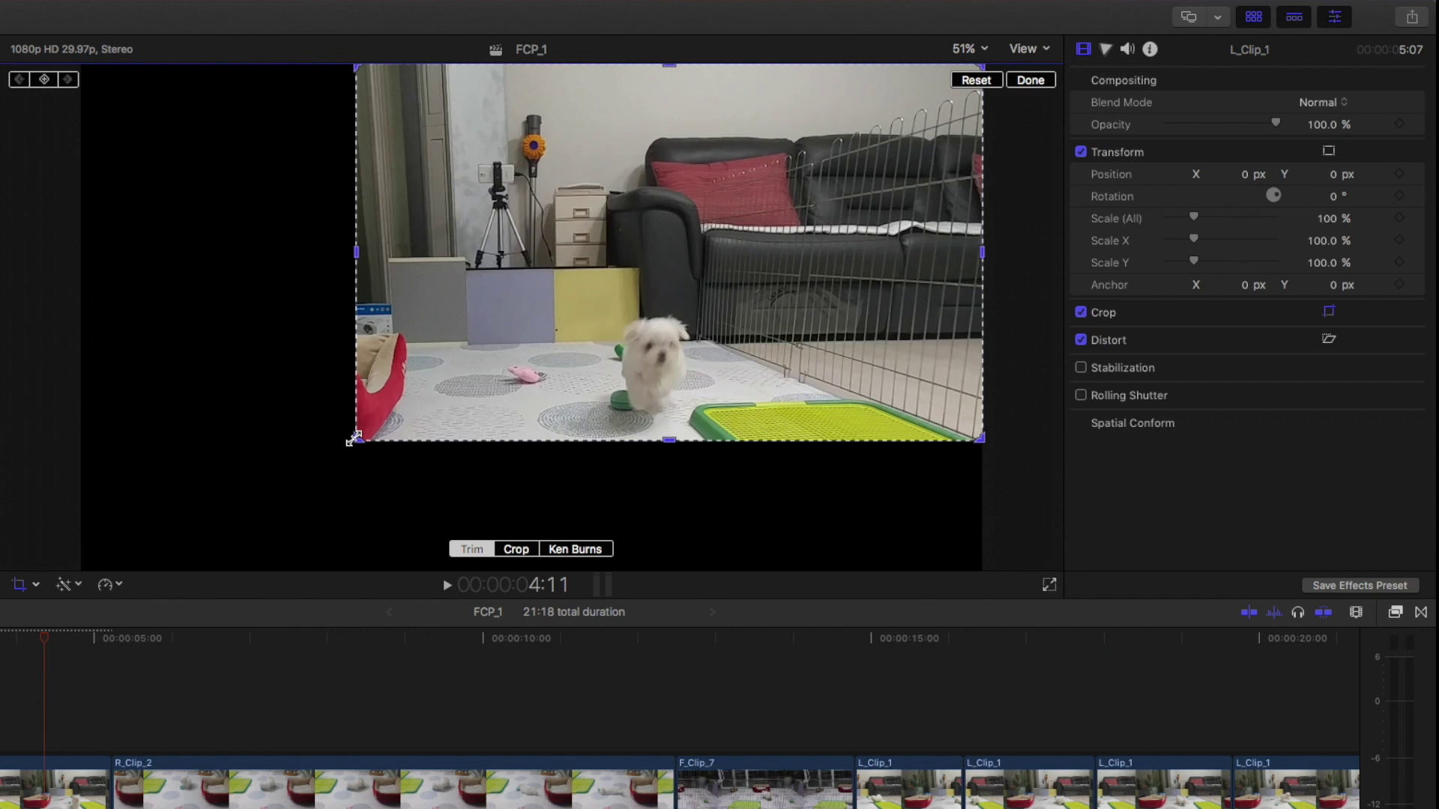
# Show the Crop parameters of L_Clip_1, undo its trim, and try the Left and Bottom crop sliders, returning both to 0.
pyautogui.moveTo(1308, 320)
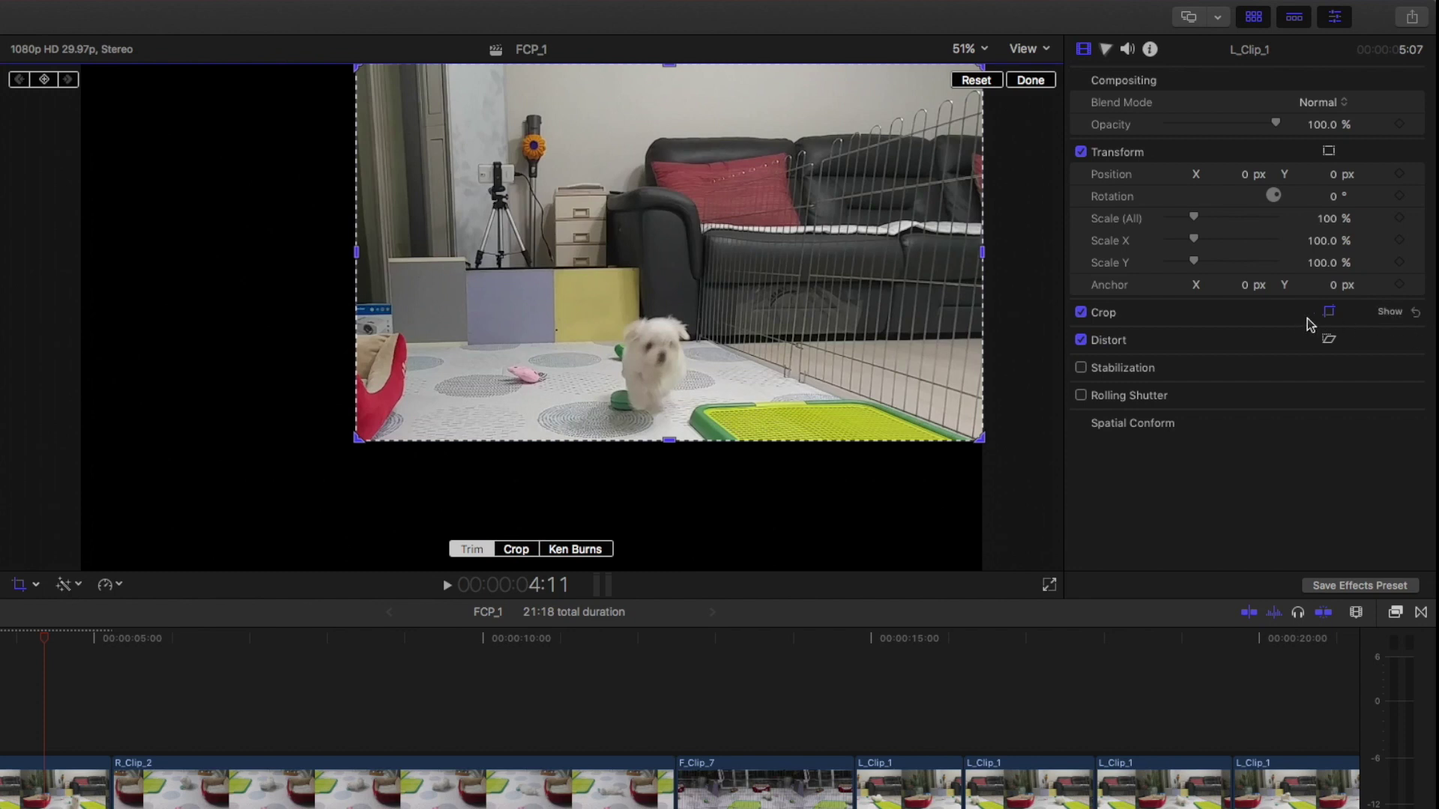
pyautogui.click(1385, 313)
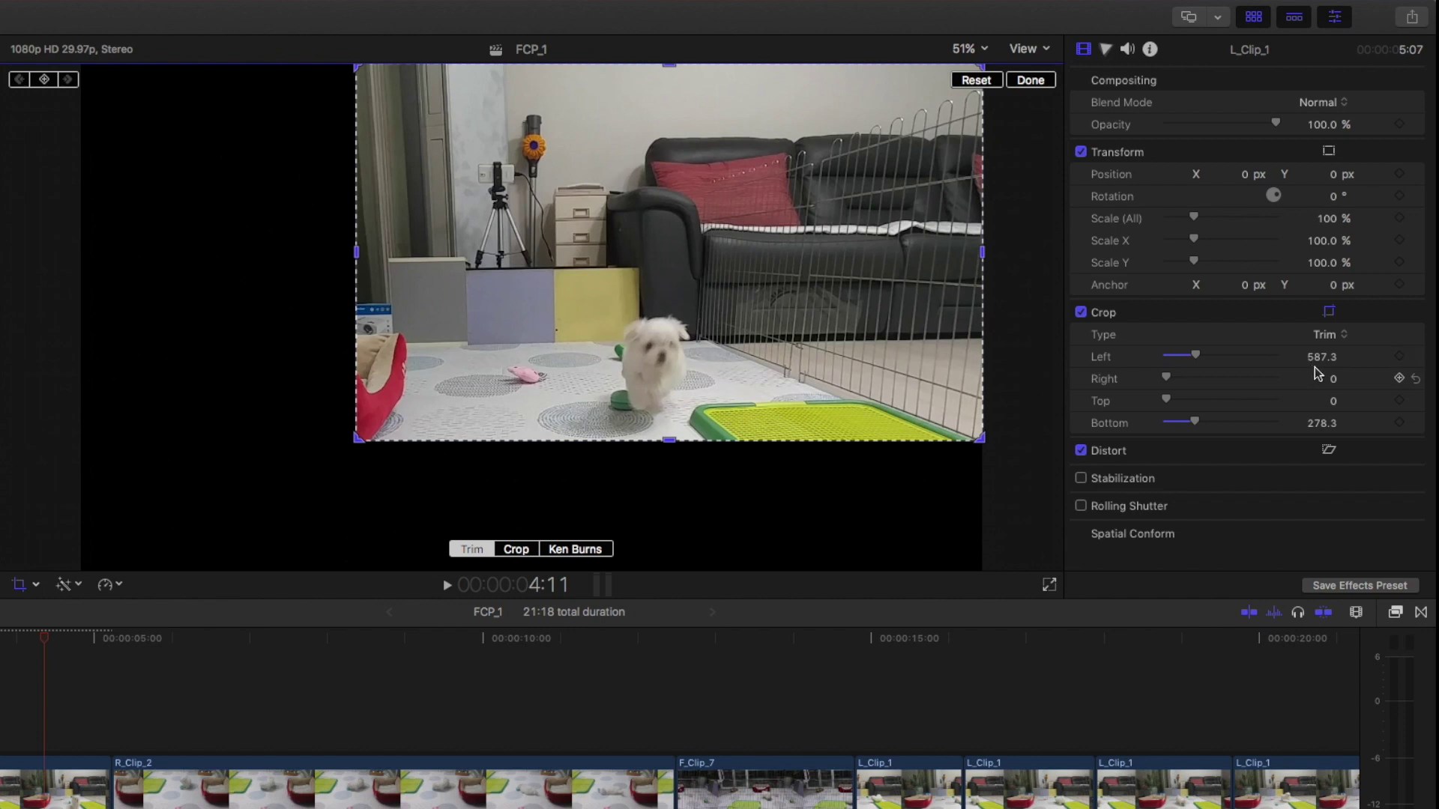
pyautogui.press('super+z')
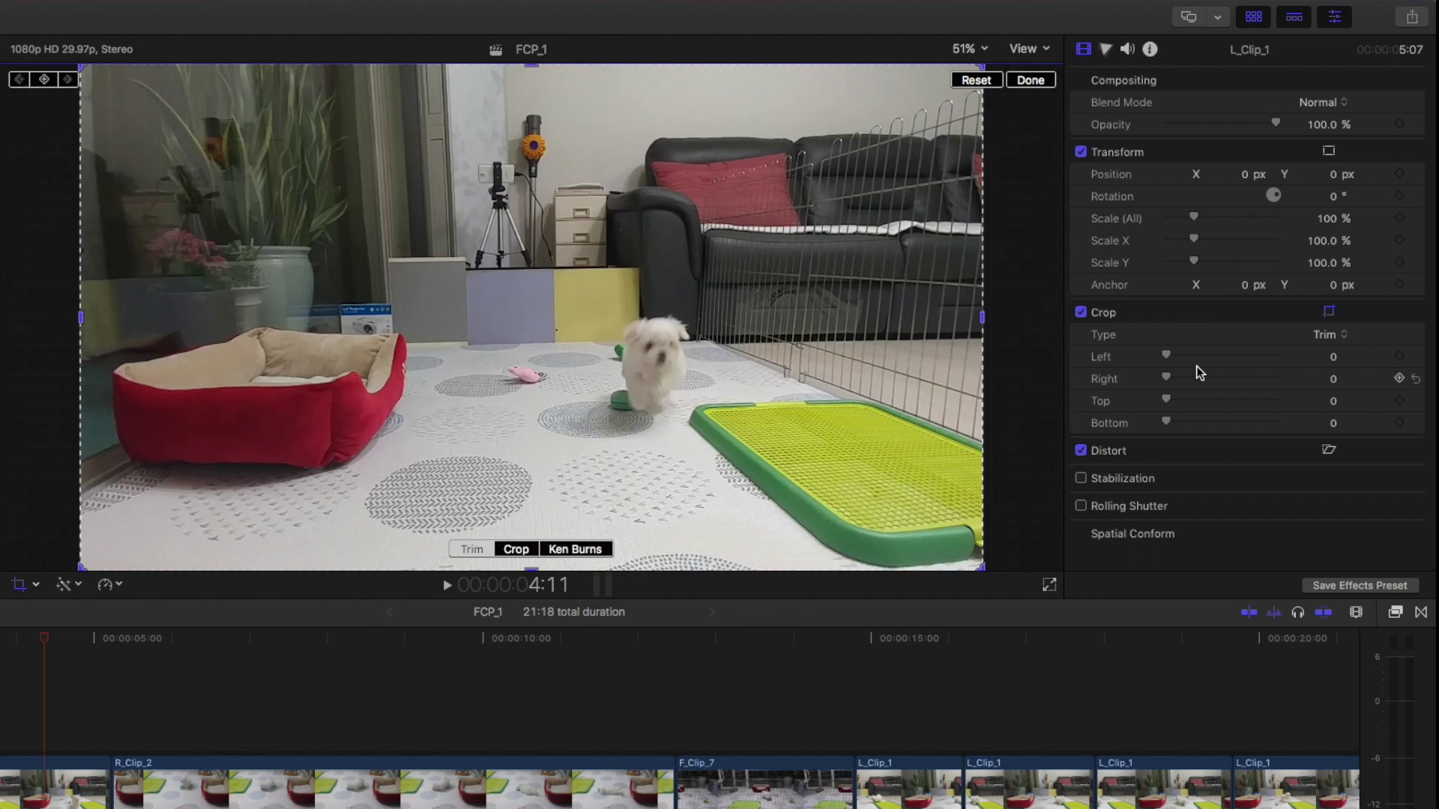
pyautogui.moveTo(1169, 360)
pyautogui.mouseDown()
pyautogui.moveTo(1214, 355)
pyautogui.moveTo(1147, 357)
pyautogui.mouseUp()
pyautogui.moveTo(1166, 424)
pyautogui.mouseDown()
pyautogui.moveTo(1202, 416)
pyautogui.moveTo(1148, 417)
pyautogui.moveTo(1203, 425)
pyautogui.moveTo(1159, 422)
pyautogui.mouseUp()
# Switch the viewer's onscreen controls for L_Clip_1 from Crop to Distort and show its Distort parameters.
pyautogui.click(37, 587)
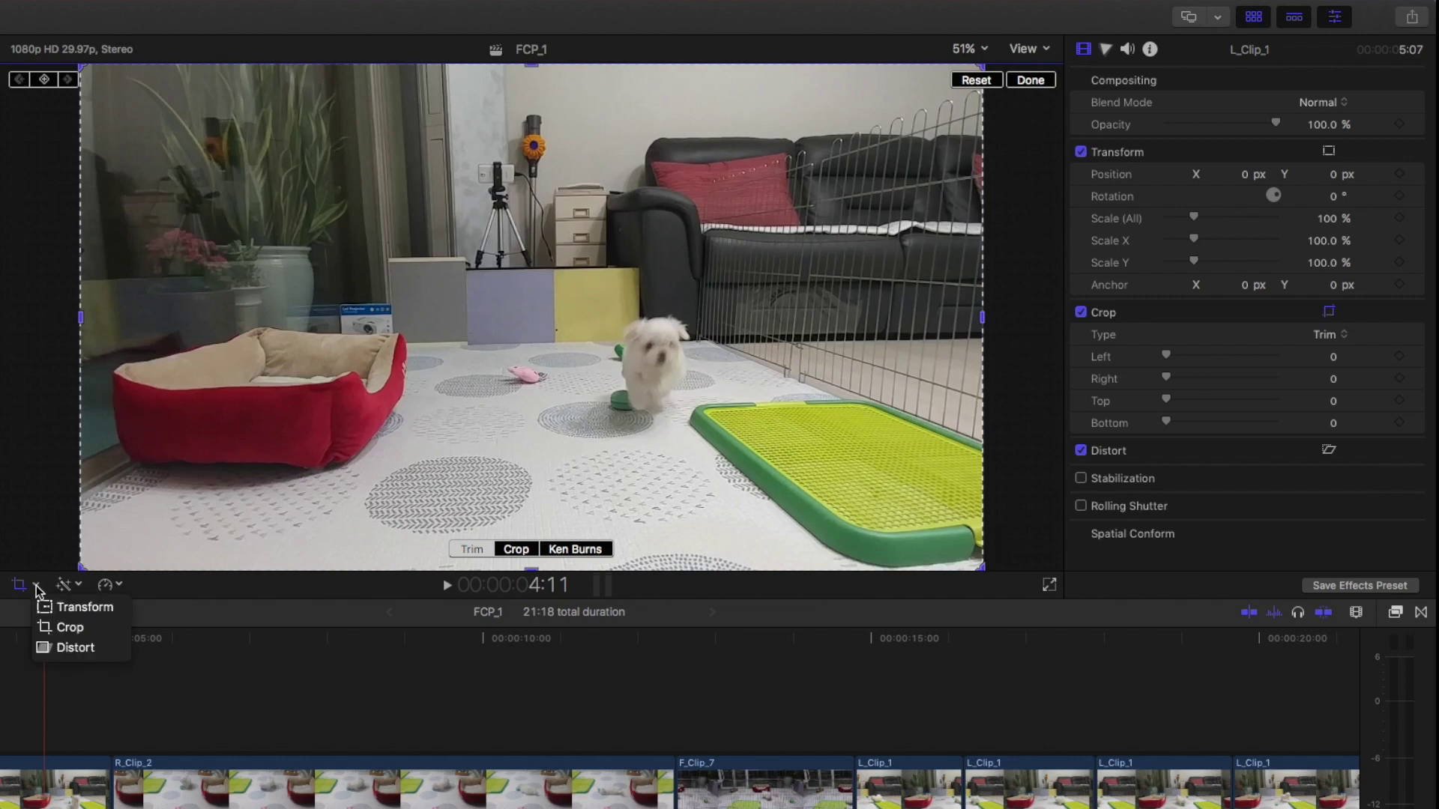
pyautogui.click(59, 649)
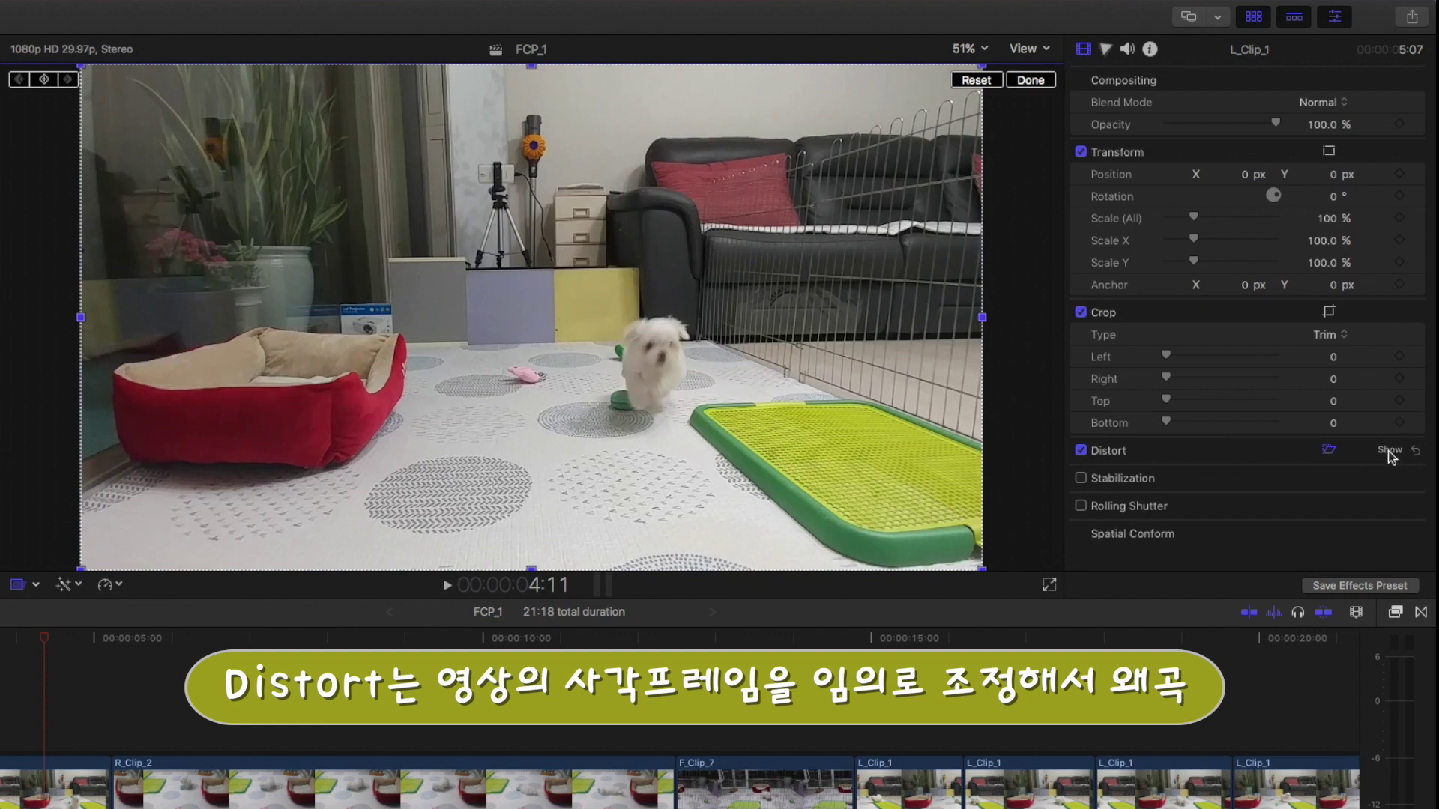
pyautogui.click(1390, 451)
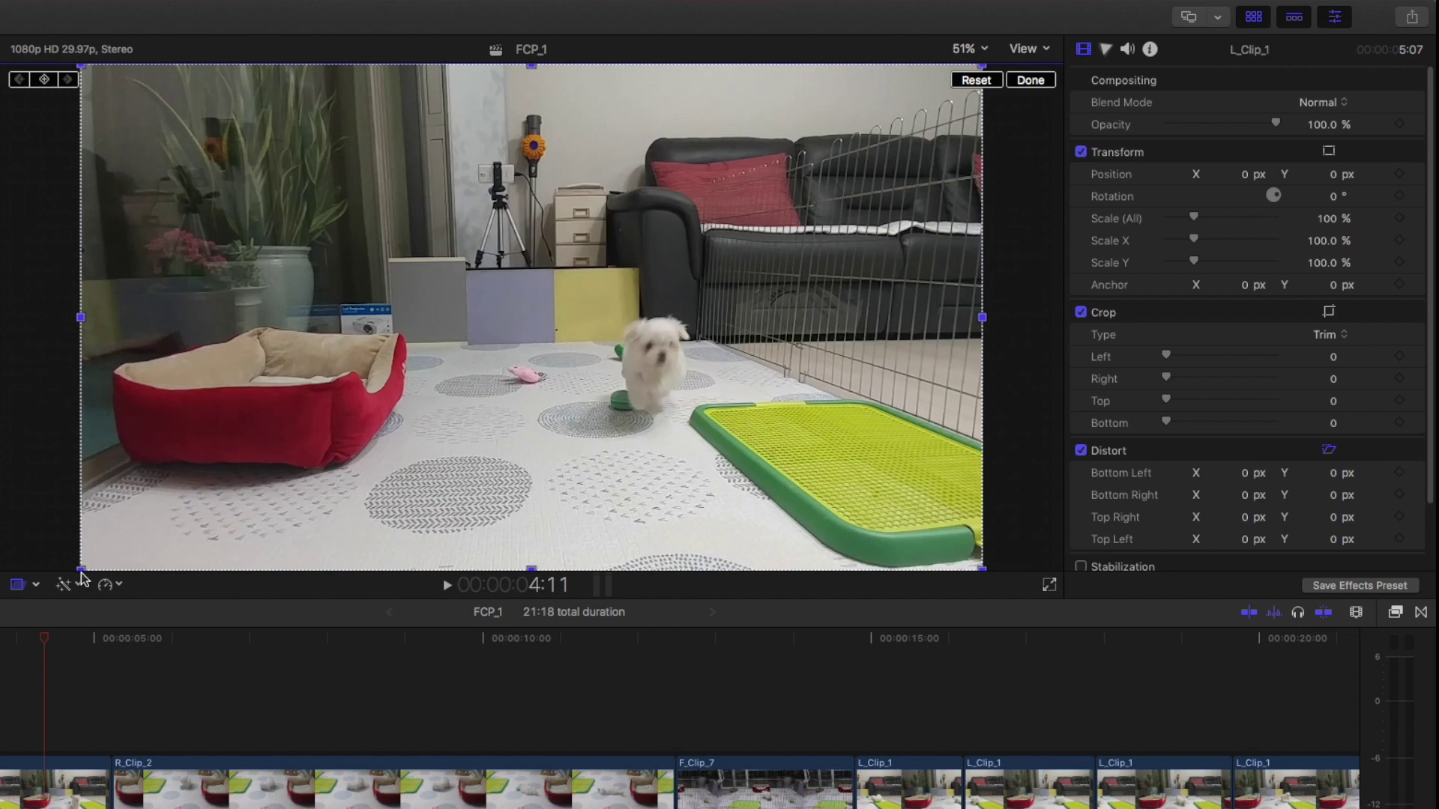
# Distort L_Clip_1 freehand, offsetting its bottom-right corner about (-544, 212) px, top-right about (-558, -259) px, and top-left about (122, -276) px.
pyautogui.moveTo(982, 570); pyautogui.dragTo(726, 470)
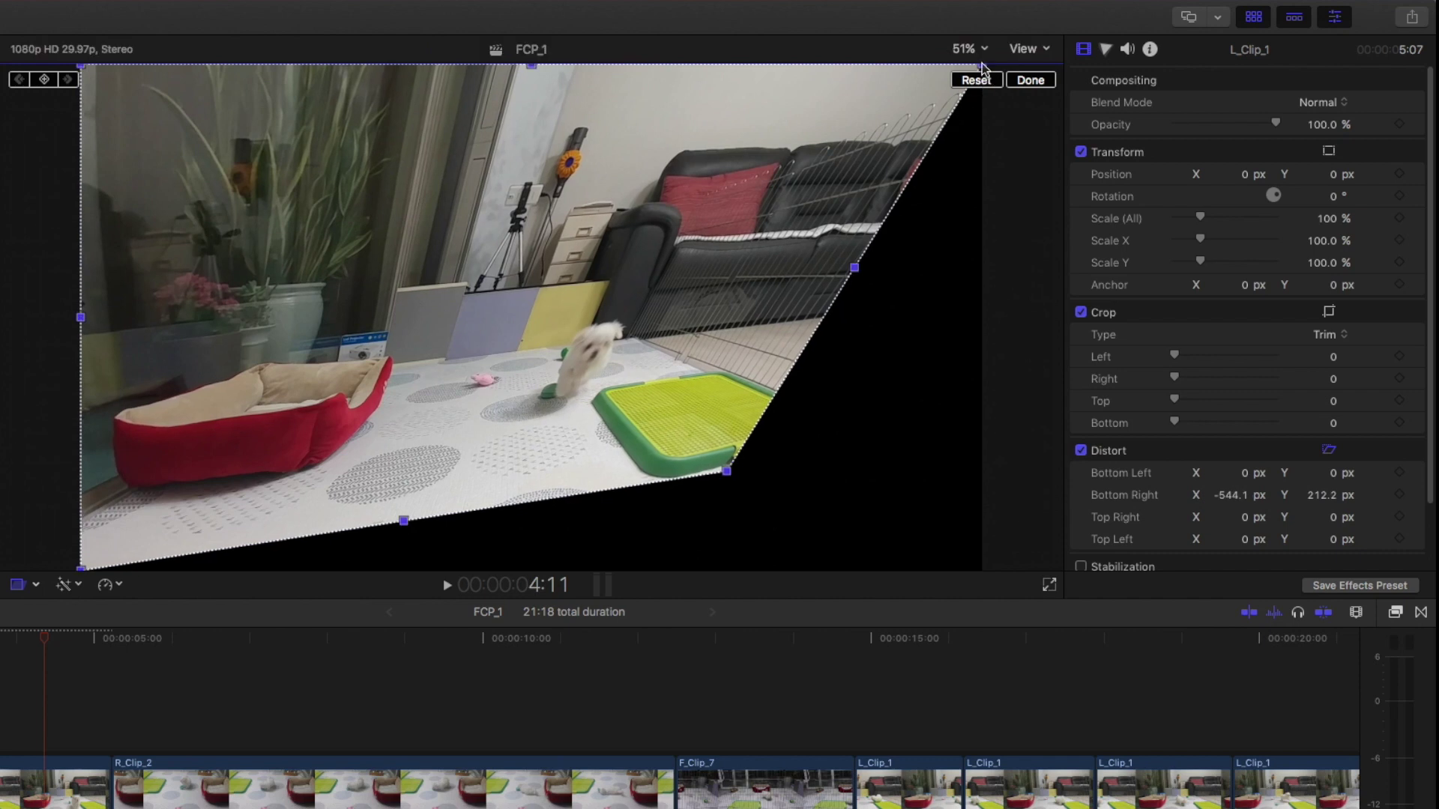
pyautogui.moveTo(982, 65); pyautogui.dragTo(720, 185)
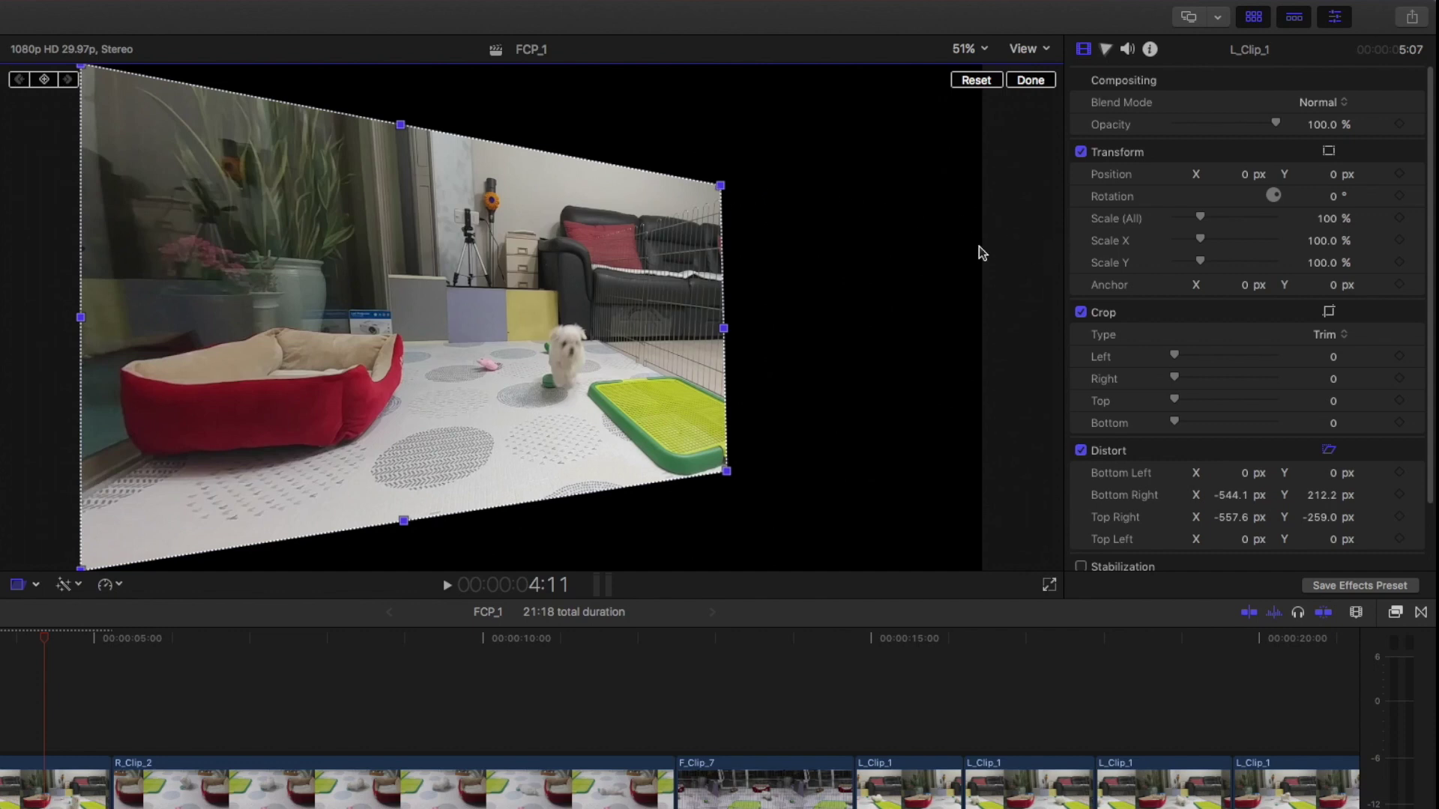
pyautogui.click(78, 572)
pyautogui.click(72, 526)
pyautogui.moveTo(82, 66); pyautogui.dragTo(138, 194)
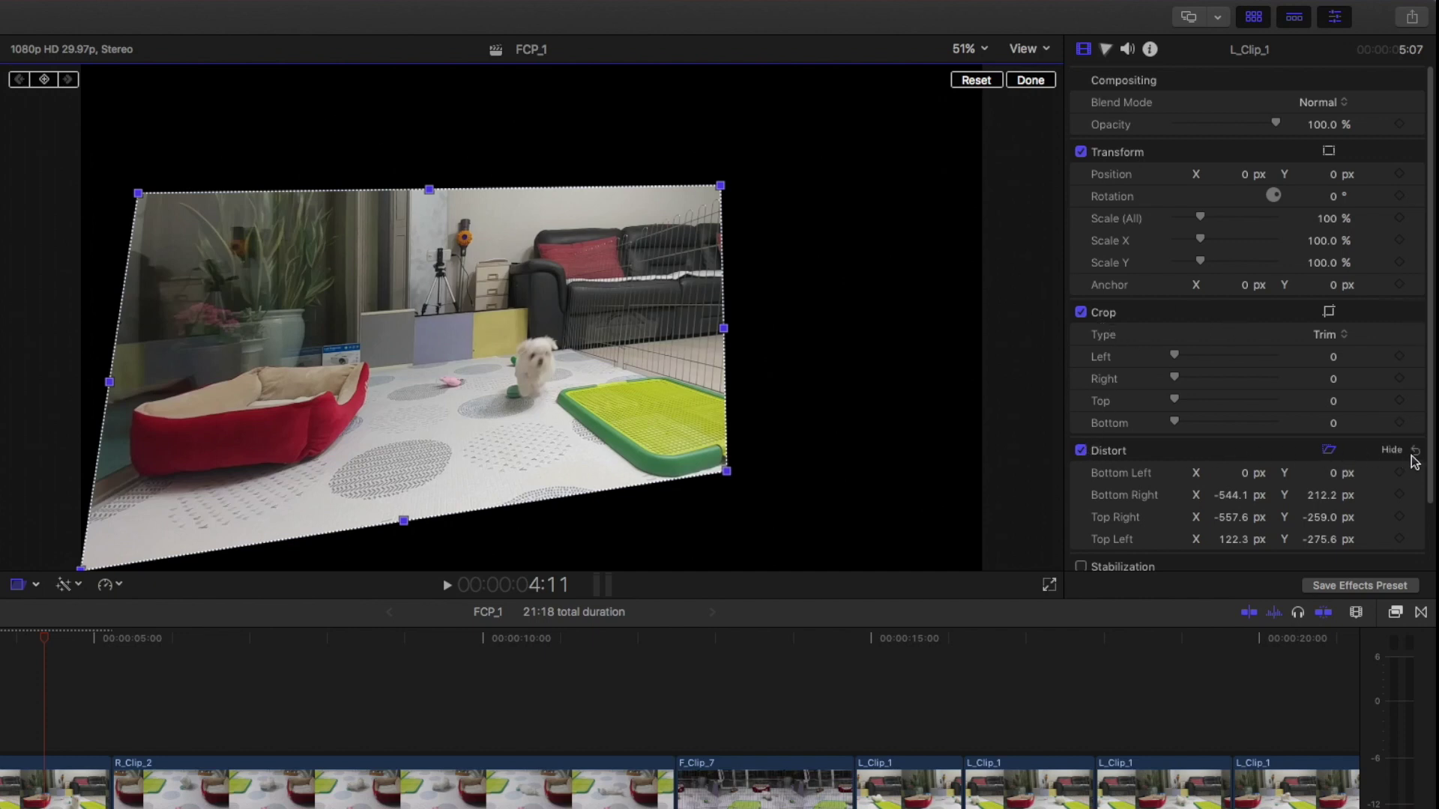
# Reset all Distort parameters of L_Clip_1 to their defaults and turn off the onscreen Distort controls.
pyautogui.click(1417, 451)
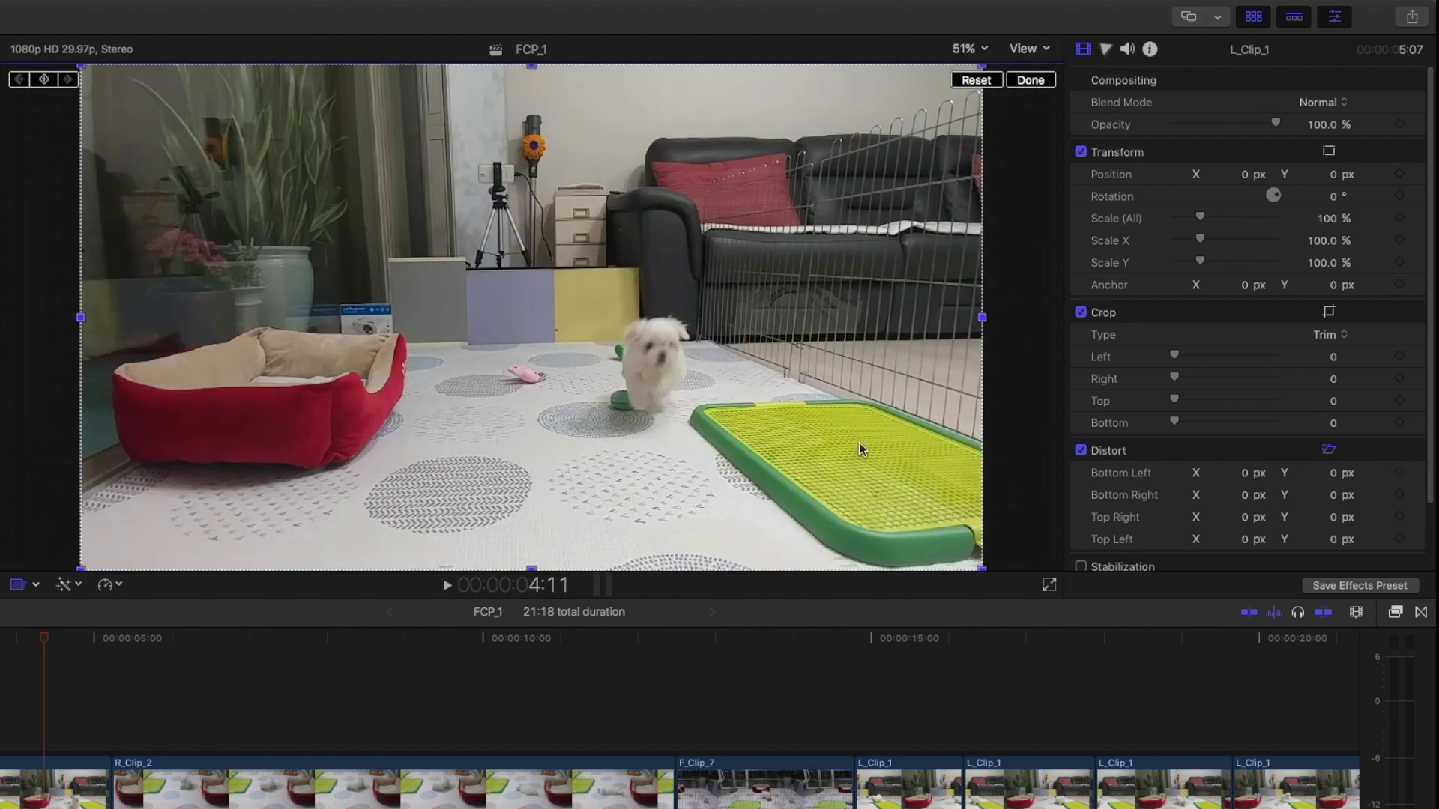
pyautogui.click(18, 592)
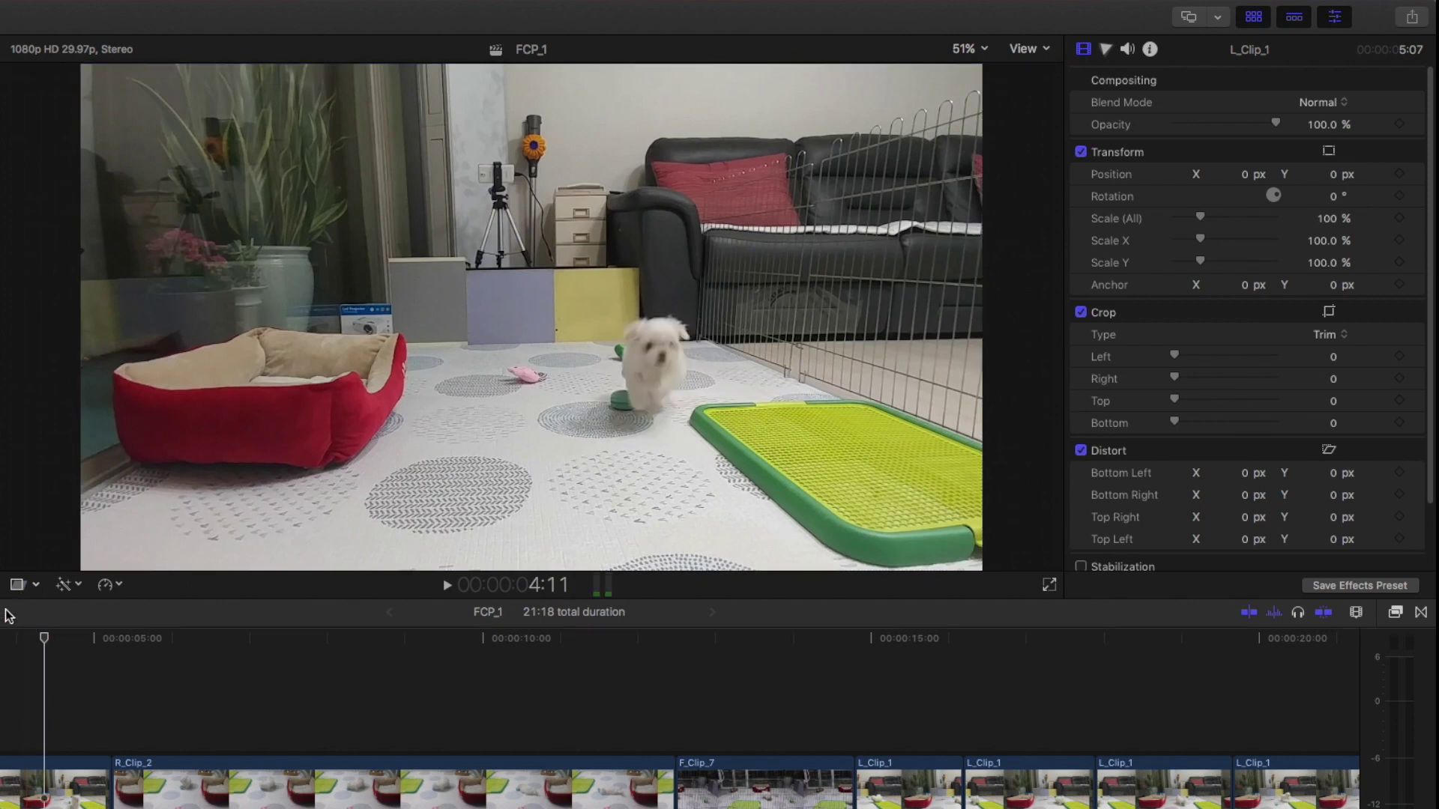